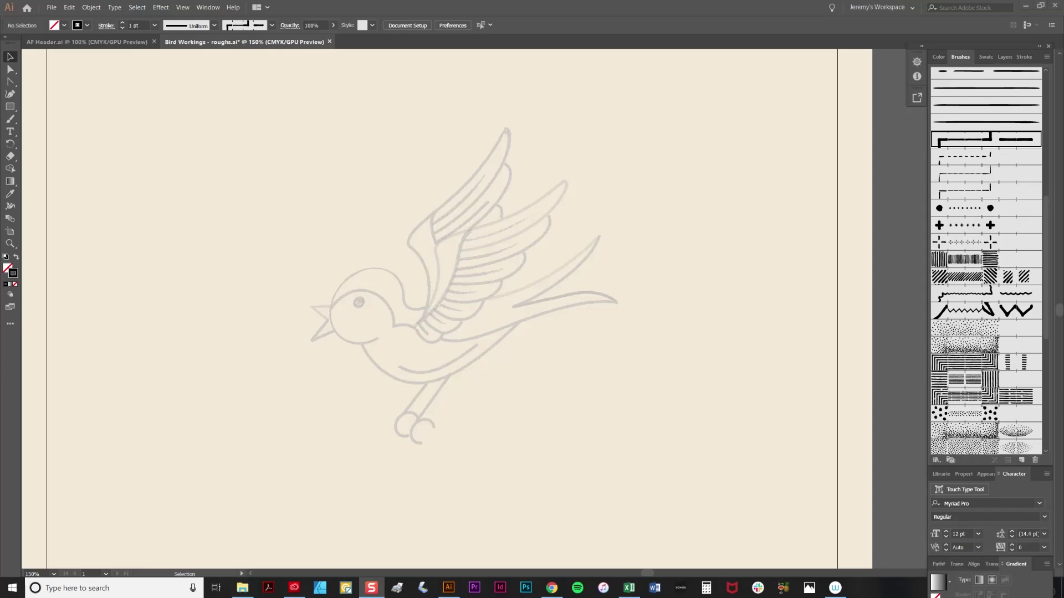
- On the Outlines layer, paint the outline around the bird's head and back of the neck with the Fineliner anti-stretch line brush
left_click(1003, 56)
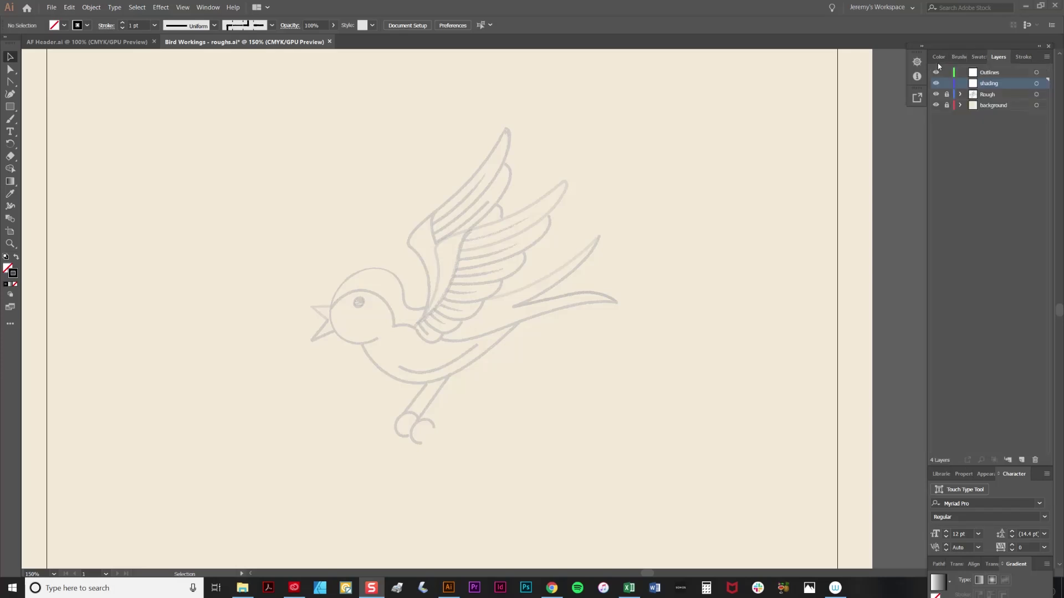
left_click(959, 58)
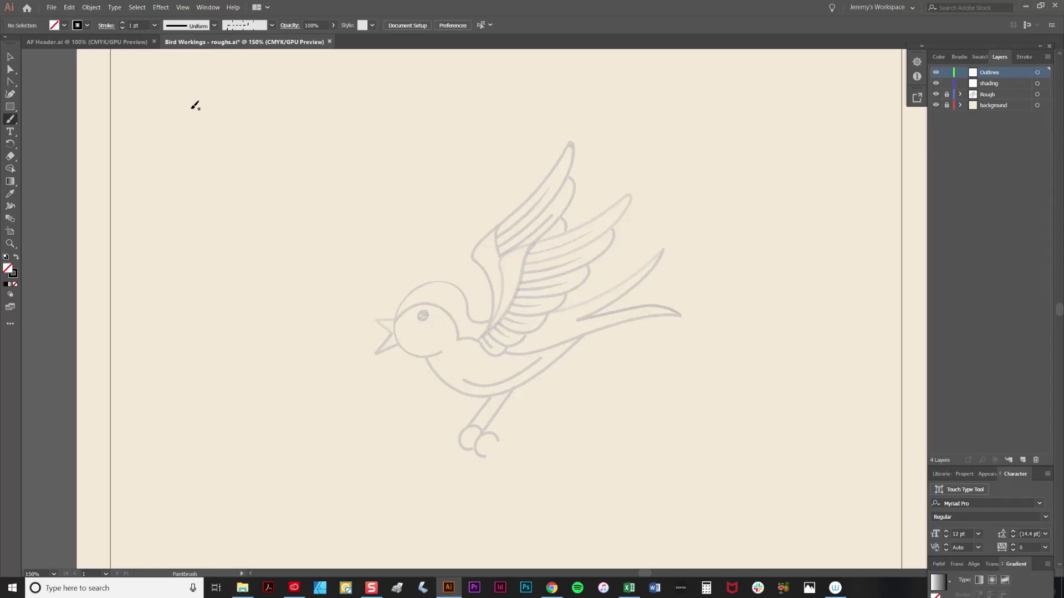
left_click(11, 120)
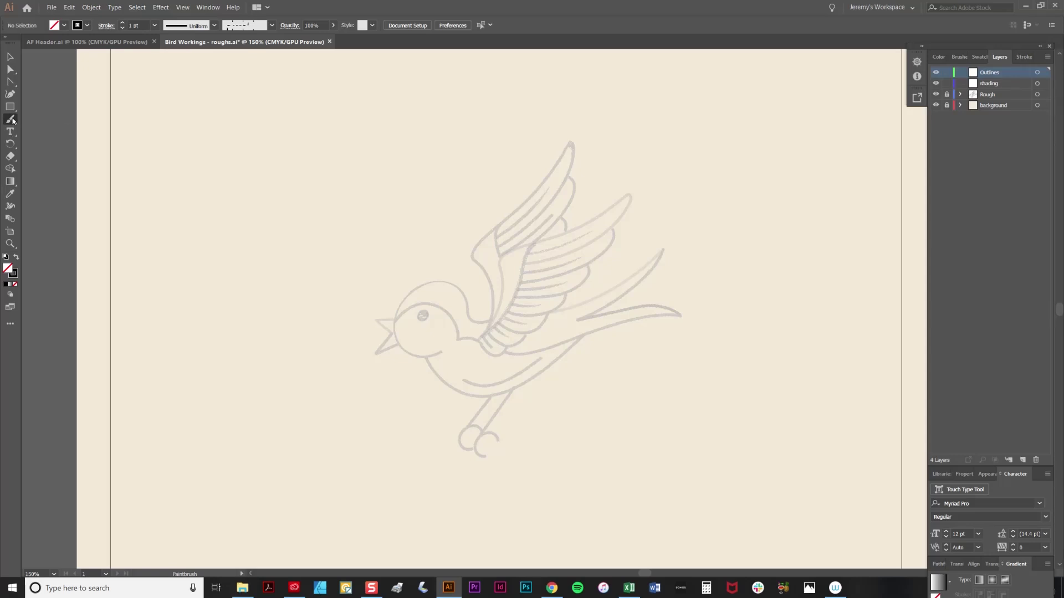
left_click(960, 58)
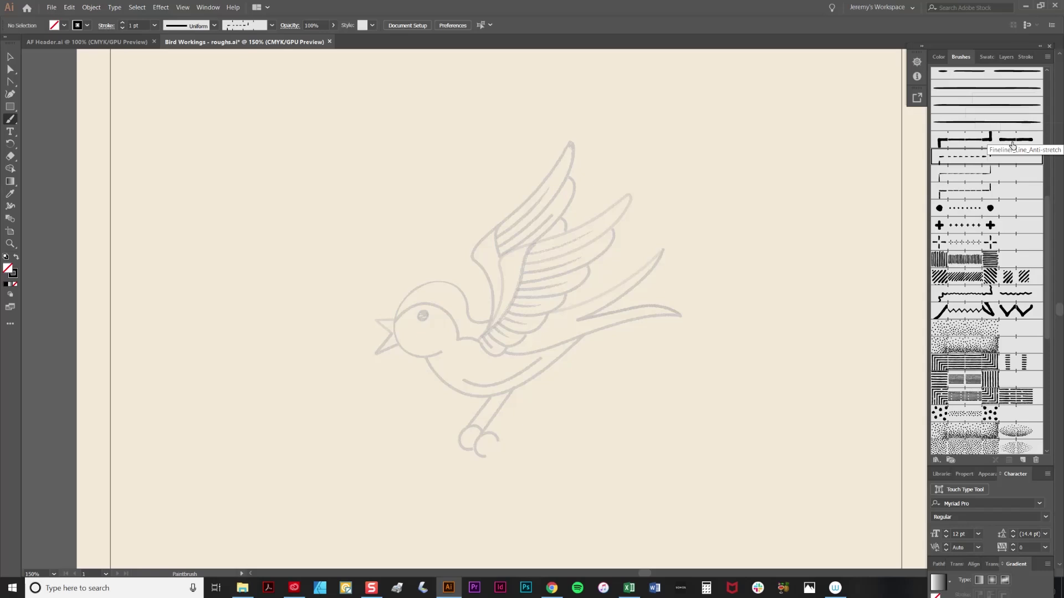
left_click(986, 142)
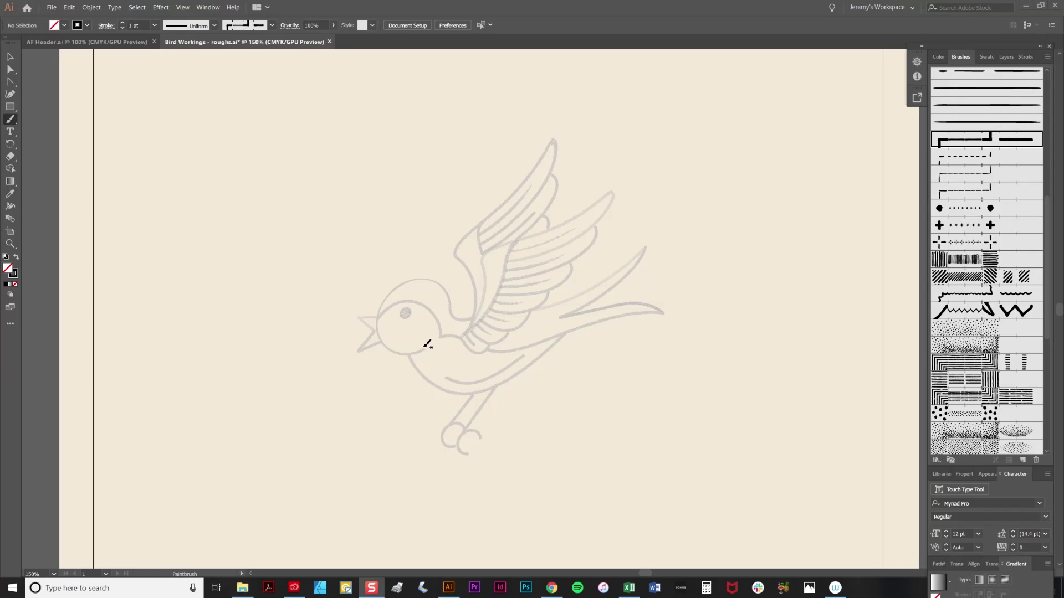
left_click_drag(428, 346, 397, 347)
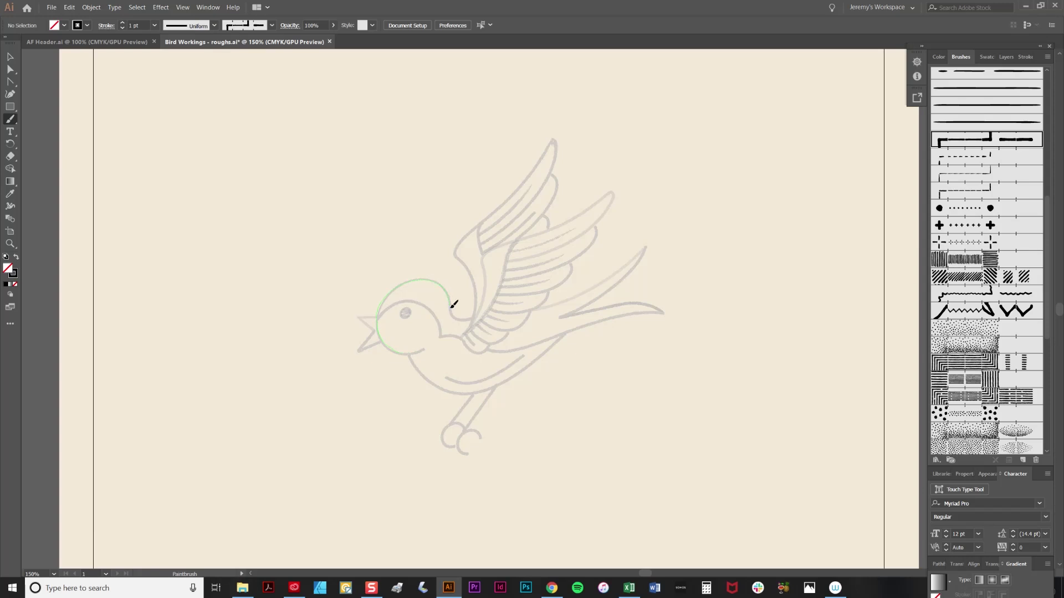
left_click_drag(472, 315, 474, 317)
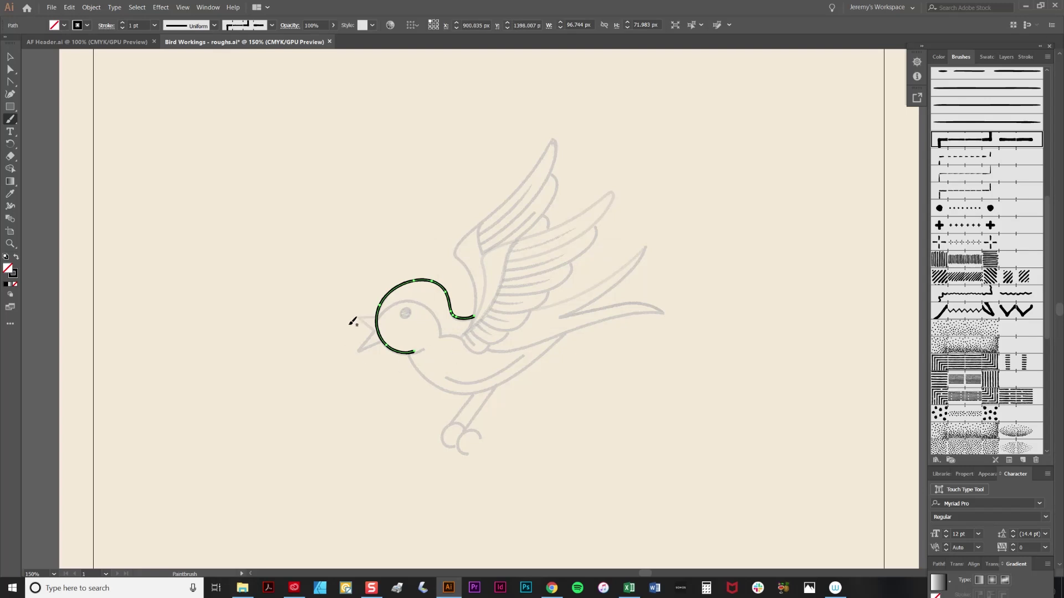
- Extend the chin end of the head outline and adjust its anchor points to follow the rough sketch
left_click(10, 243)
left_click_drag(379, 327, 517, 430)
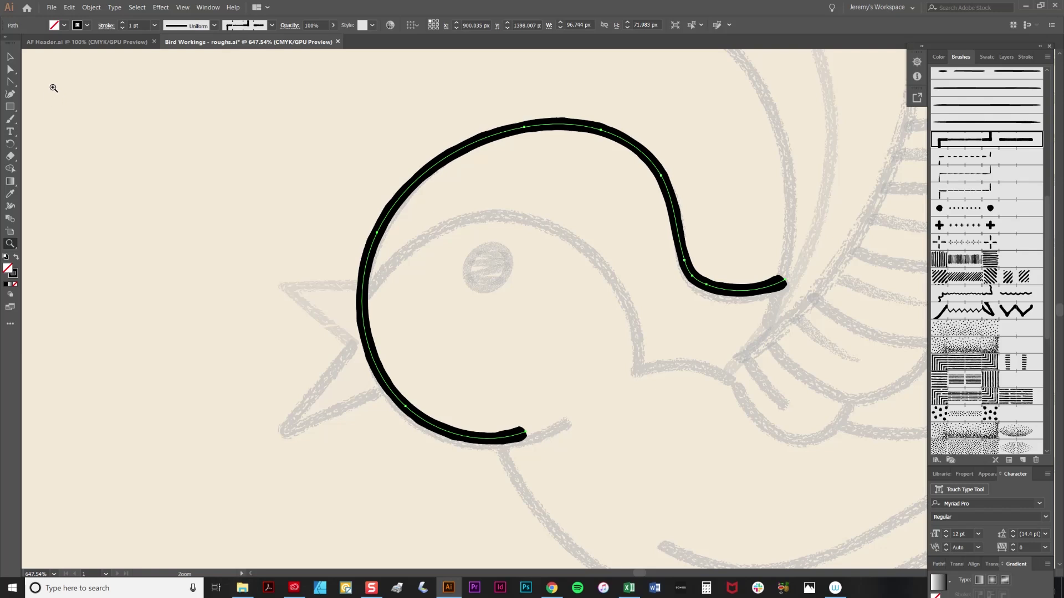
left_click(10, 69)
mouse_move(525, 433)
left_mouse_down()
mouse_move(571, 425)
mouse_move(487, 463)
left_mouse_up()
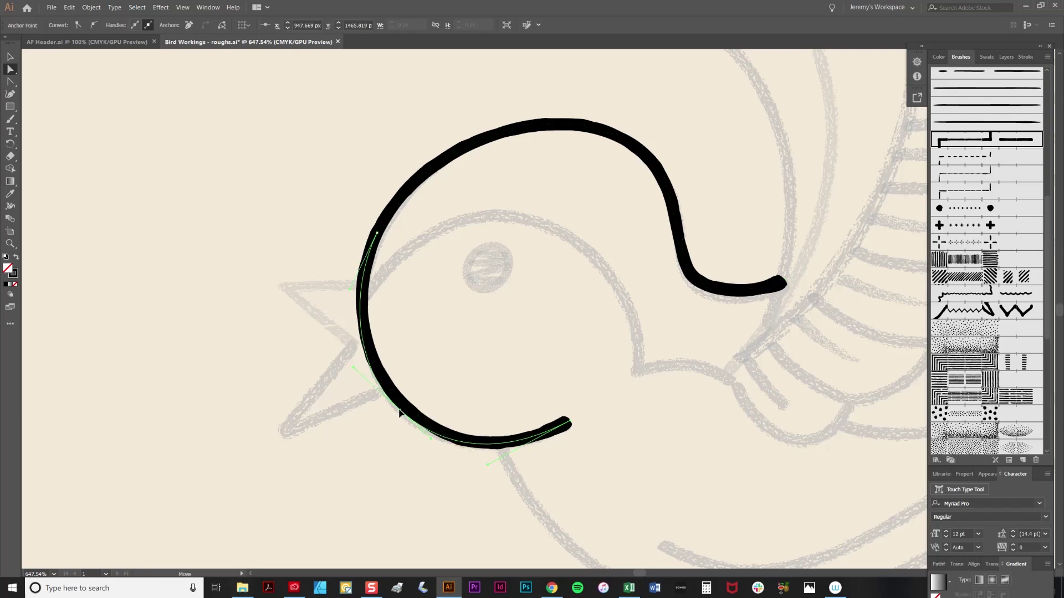
left_click(405, 408)
left_click_drag(378, 233, 382, 232)
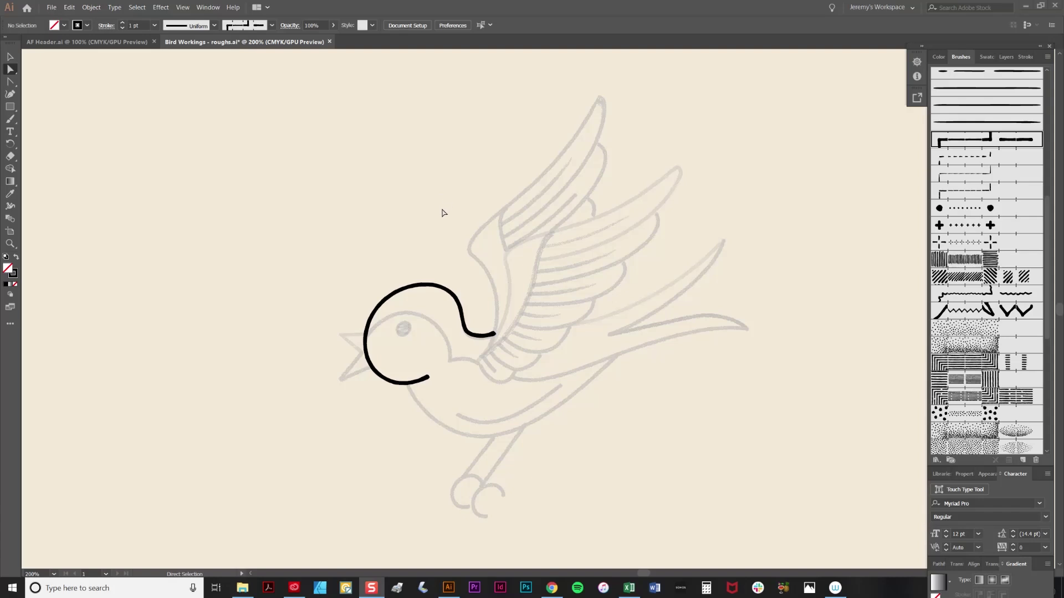
- Trace the bird's belly and both forks of the tail over the sketch with the Paintbrush
left_click(10, 119)
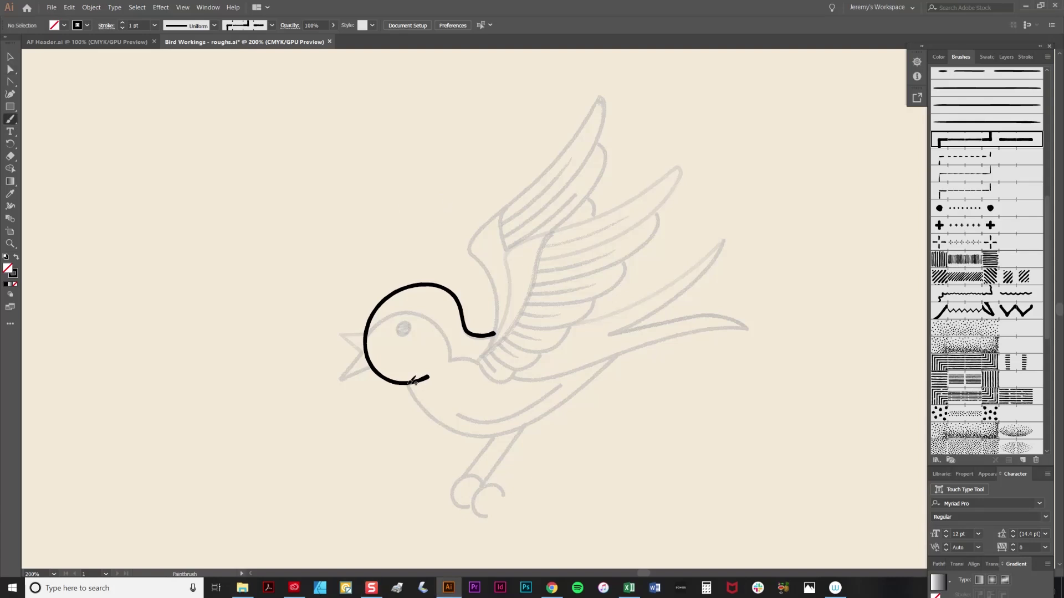
mouse_move(407, 382)
left_mouse_down()
mouse_move(543, 417)
mouse_move(621, 351)
left_mouse_up()
left_click_drag(512, 378, 749, 327)
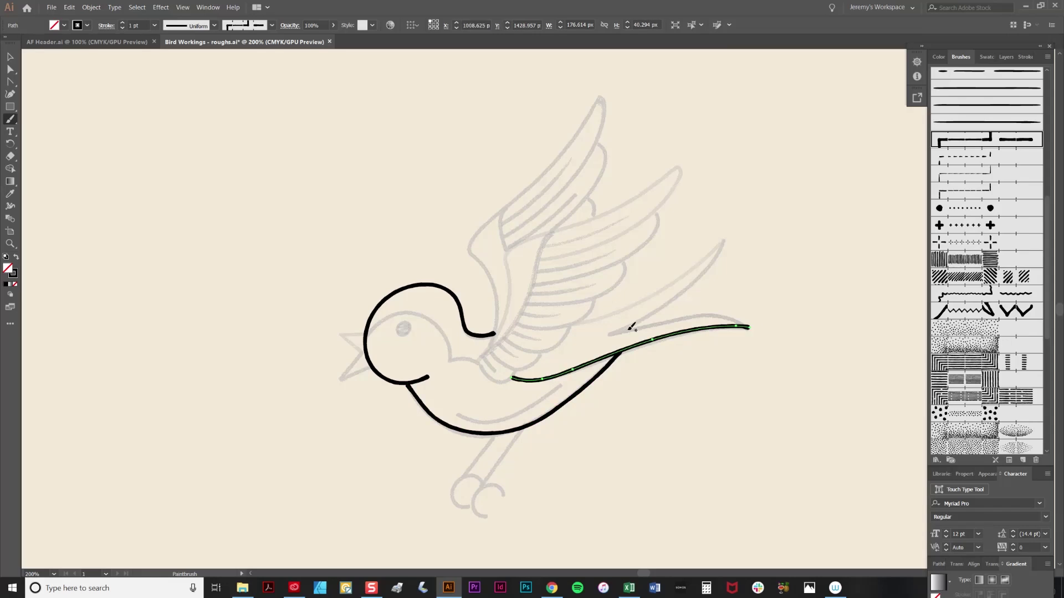
mouse_move(610, 335)
left_mouse_down()
mouse_move(728, 319)
mouse_move(748, 327)
left_mouse_up()
mouse_move(614, 333)
left_mouse_down()
mouse_move(681, 294)
mouse_move(727, 241)
left_mouse_up()
left_click_drag(572, 325, 725, 242)
- Trace the rear wing's outer edge, its upper feathers and the start of the front wing's inner edge
mouse_move(486, 354)
left_mouse_down()
mouse_move(475, 255)
mouse_move(597, 142)
mouse_move(600, 102)
left_mouse_up()
right_click(600, 118)
left_click(614, 106)
key("ctrl+z")
left_click_drag(551, 233, 595, 143)
left_click_drag(486, 353, 511, 250)
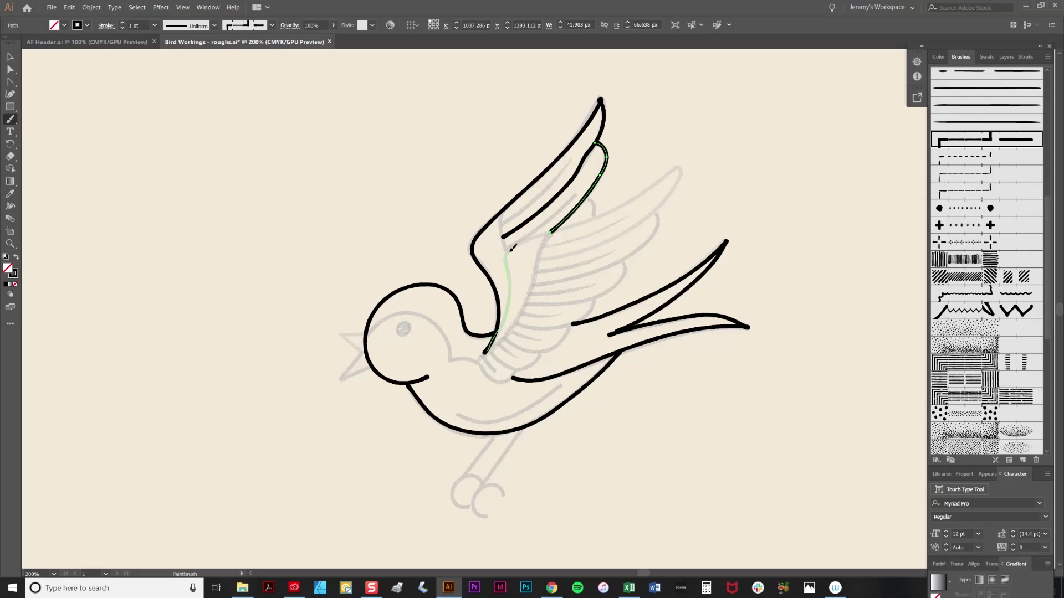
- Trace the front wing's outline and overlapping feathers, plus the curved face marking from the beak to the shoulder
mouse_move(629, 229)
left_mouse_down()
mouse_move(538, 259)
mouse_move(653, 213)
left_mouse_up()
mouse_move(527, 305)
left_mouse_down()
mouse_move(610, 290)
mouse_move(620, 260)
left_mouse_up()
mouse_move(514, 325)
left_mouse_down()
mouse_move(543, 330)
mouse_move(588, 298)
mouse_move(476, 363)
left_mouse_up()
mouse_move(554, 227)
left_mouse_down()
mouse_move(475, 363)
mouse_move(446, 363)
left_mouse_up()
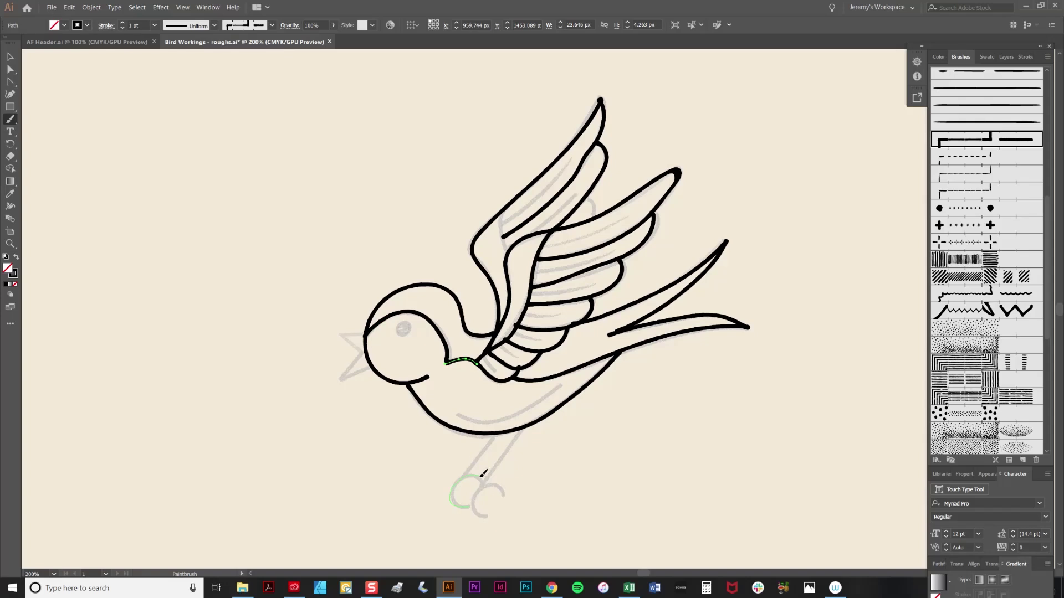
- Trace both legs and the curled feet below the belly
left_click_drag(484, 485, 468, 507)
mouse_move(524, 425)
left_mouse_down()
mouse_move(476, 479)
mouse_move(485, 517)
left_mouse_up()
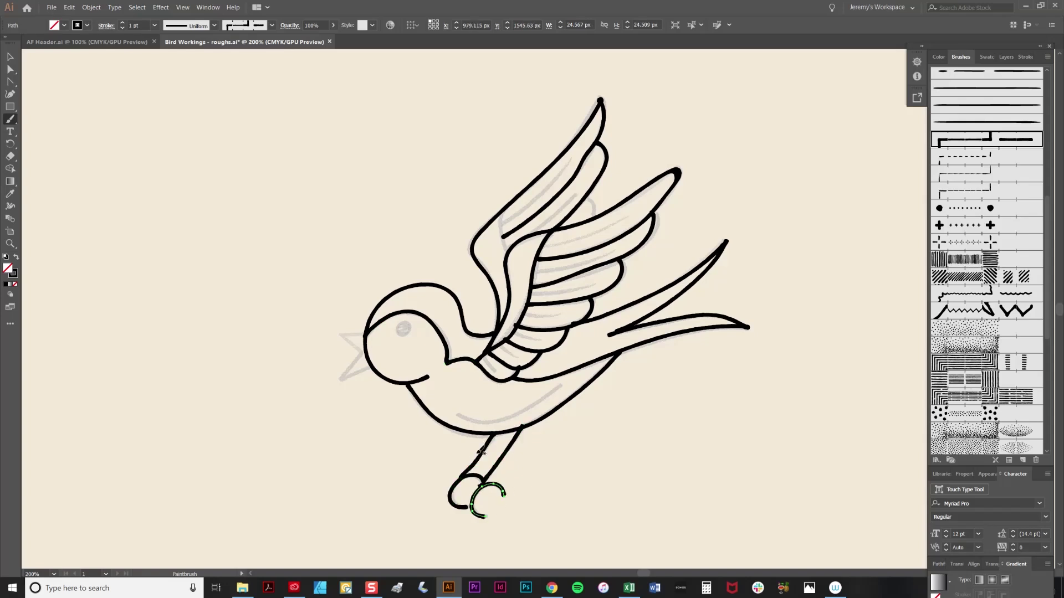
key("a")
left_click(475, 474)
left_click_drag(464, 477, 494, 433)
left_click(571, 145, "ctrl")
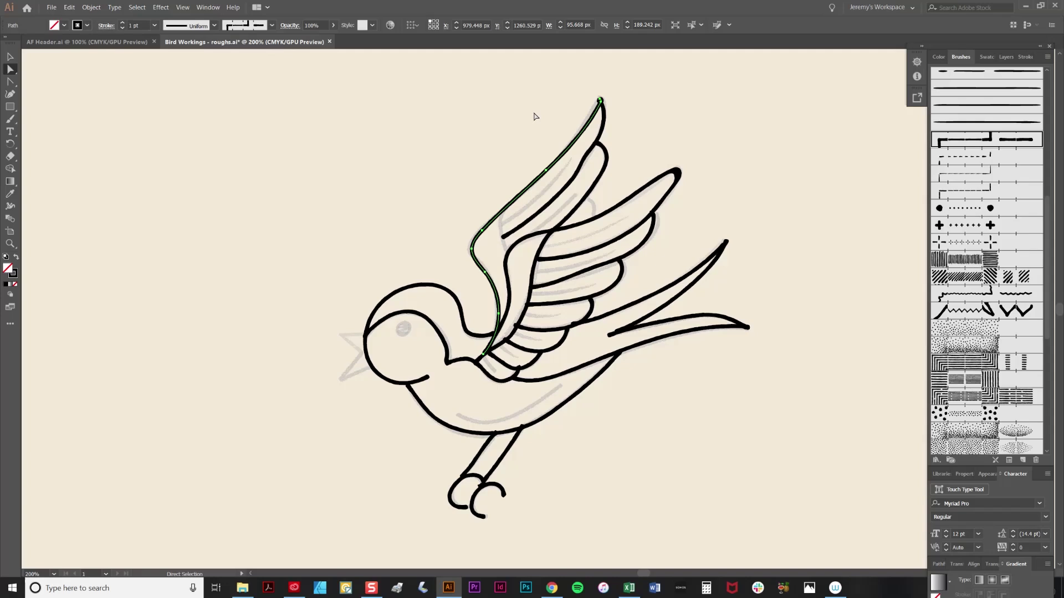
- Paint over the sketched beak, eye ring and remaining inner feather edges of the rear wing
mouse_move(366, 334)
left_mouse_down()
mouse_move(343, 336)
mouse_move(363, 351)
left_mouse_up()
left_click_drag(363, 352, 339, 380)
left_click_drag(340, 380, 372, 366)
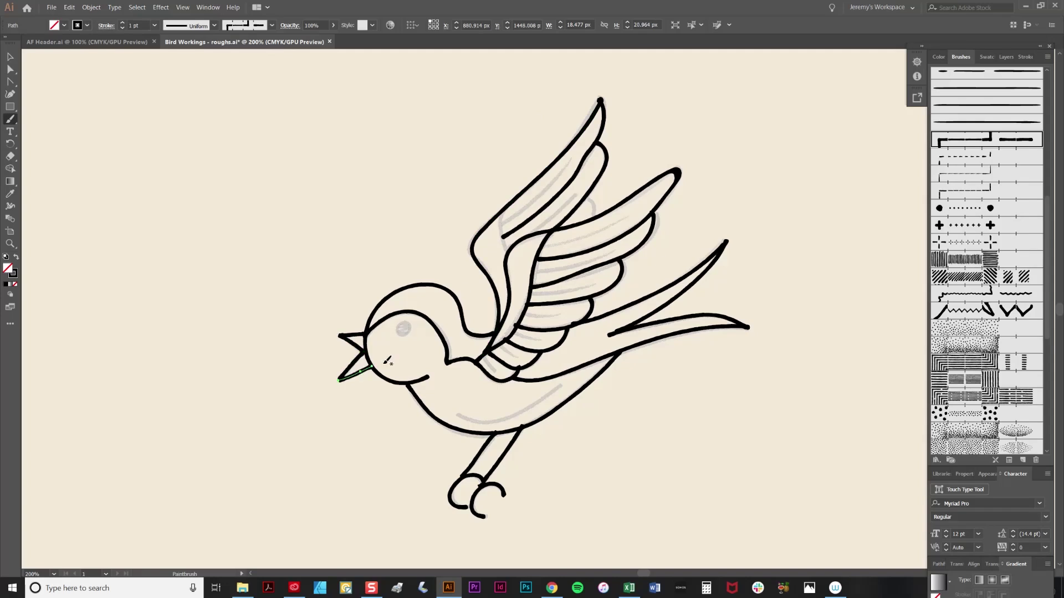
left_click_drag(402, 324, 398, 327)
left_click_drag(507, 251, 508, 205)
mouse_move(588, 198)
left_mouse_down()
mouse_move(602, 219)
mouse_move(764, 219)
left_mouse_up()
- Move the anchor points at the rear wing's tip so the two outer strokes meet cleanly
key("ctrl+=")
key("a")
left_click_drag(677, 110, 680, 116)
left_click(681, 119)
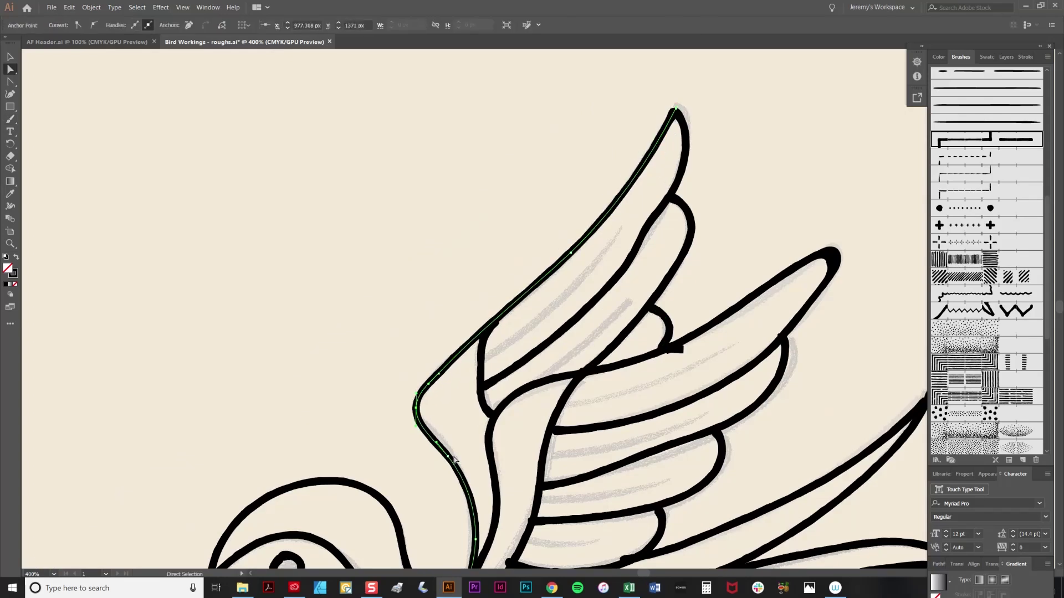
left_click(686, 128)
- Remove surplus anchor points along the rear wing's first feather edge to smooth the curve
key("-")
left_click(646, 227)
key("Return")
left_click(643, 233)
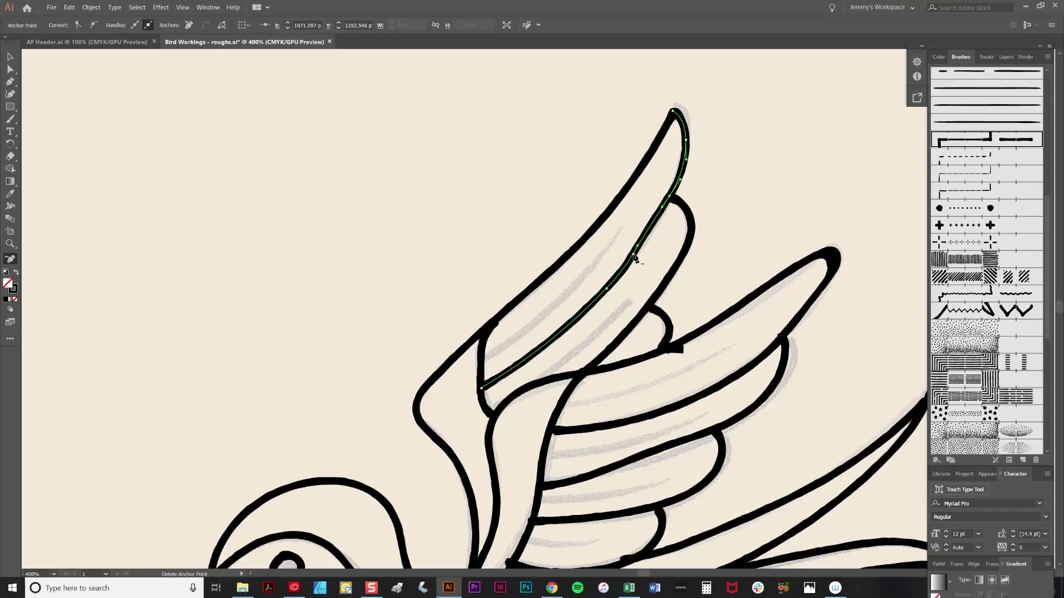
left_click(634, 255)
left_click(616, 278)
- Redraw the small rear-wing feather edge with the Pencil so its end stops at the front wing
key("a")
left_click_drag(665, 261, 620, 184)
left_click(626, 264)
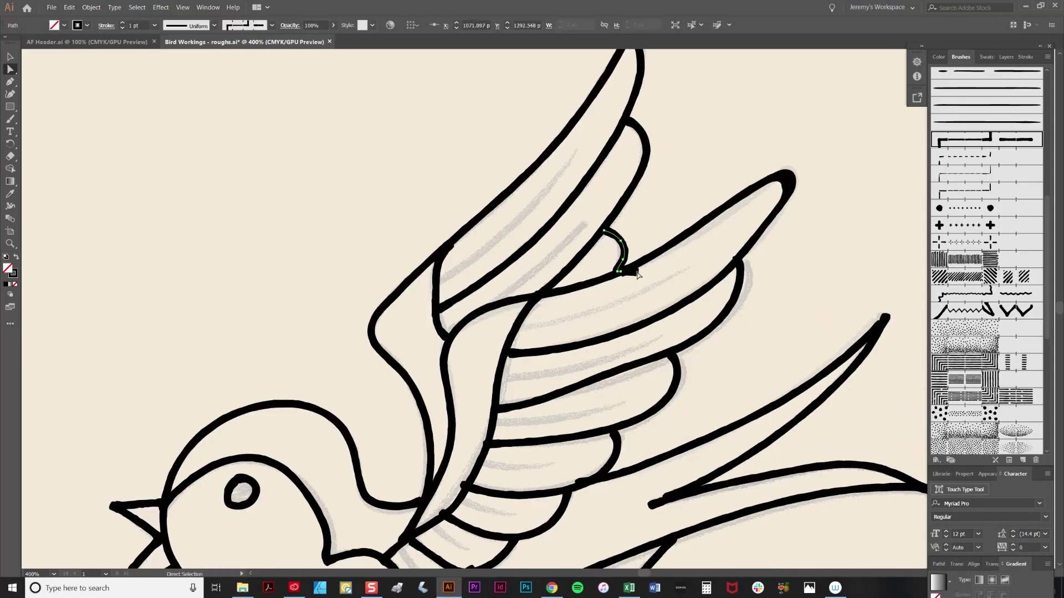
key("n")
mouse_move(610, 233)
left_mouse_down()
mouse_move(623, 252)
mouse_move(618, 272)
left_mouse_up()
key("a")
- Adjust the anchor points around the front wing's tip and its underside
left_click(783, 204)
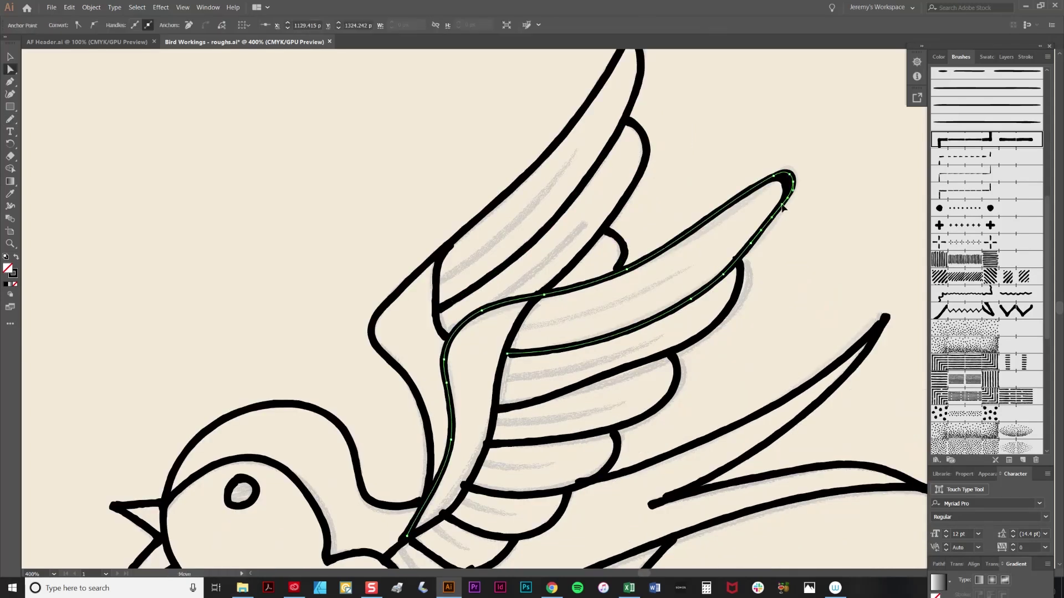
left_click_drag(753, 243, 757, 246)
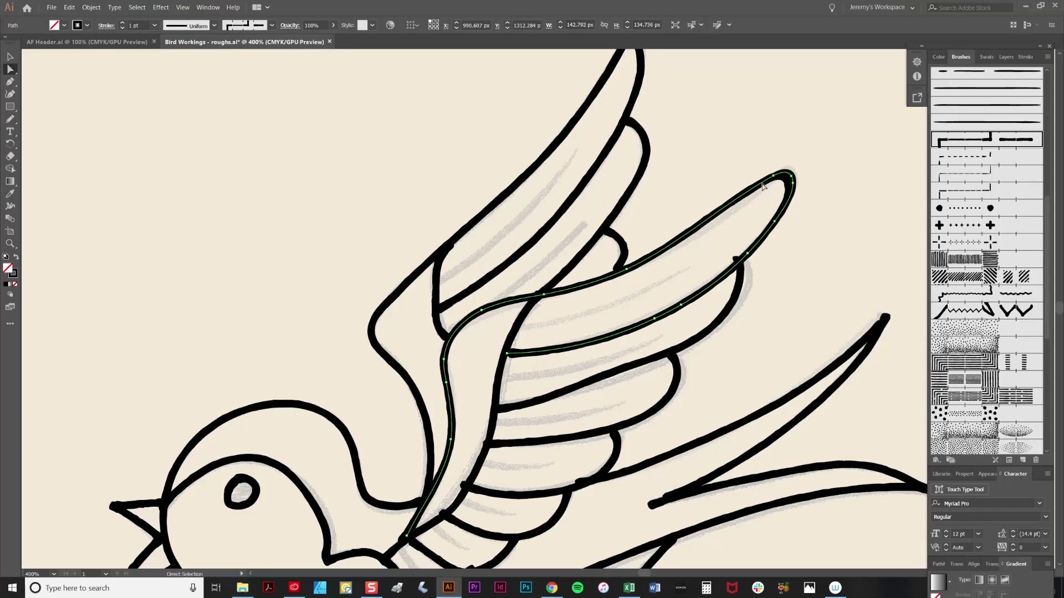
left_click(780, 173)
- Erase the stub of the front wing's second feather that overshoots the edge above it
left_click(737, 273)
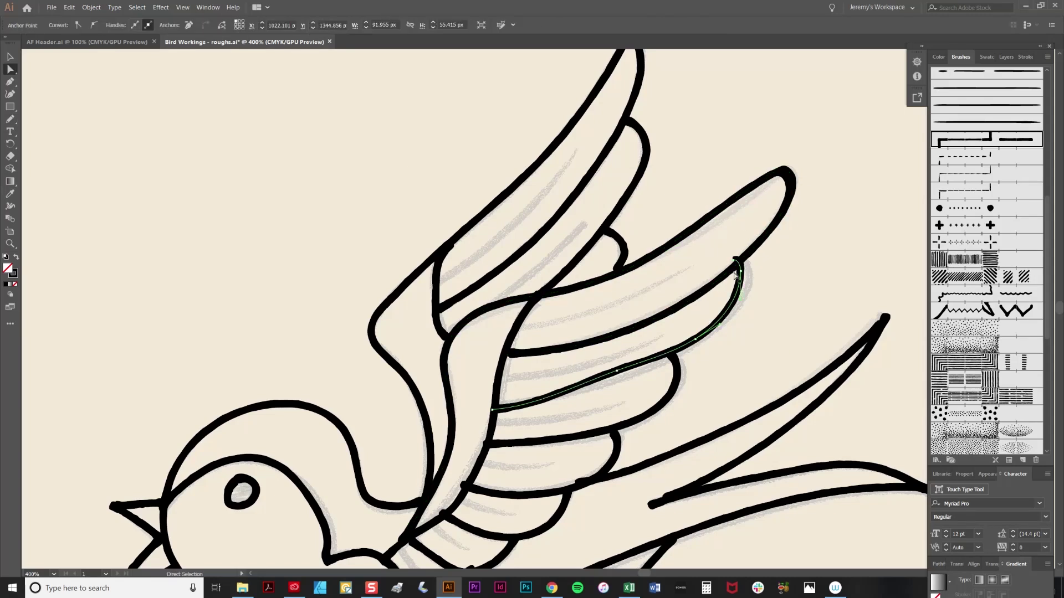
key("shift+e")
left_click_drag(729, 254, 738, 260)
key("a")
- Delete the heavy anchor point at the front wing's tip and redraw the gap as a smooth Pen curve
left_click(790, 179)
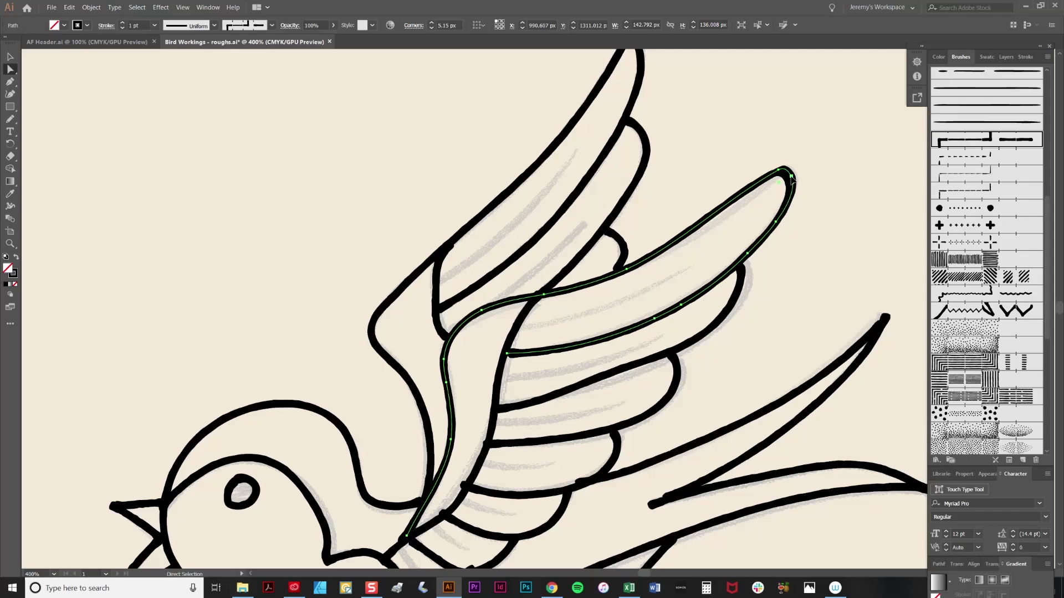
key("Delete")
key("p")
left_click(793, 183)
left_click_drag(772, 171, 794, 161)
key("a")
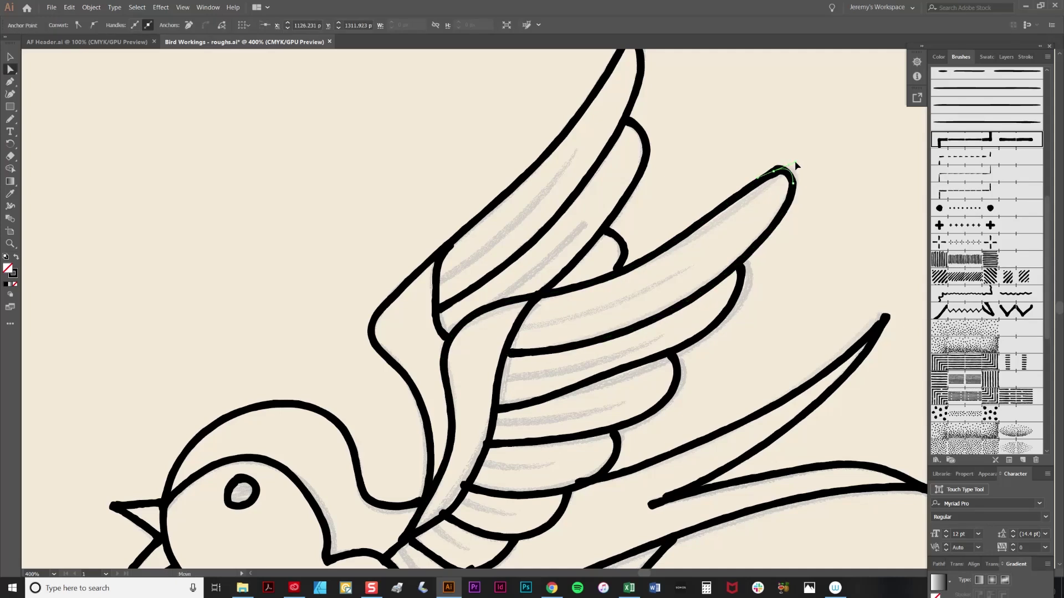
- Reshape the rounded ends of the front wing's middle feathers to match the sketch and meet the edges above
mouse_move(640, 362)
left_mouse_down()
mouse_move(619, 276)
mouse_move(622, 284)
left_mouse_up()
left_click_drag(698, 231, 703, 236)
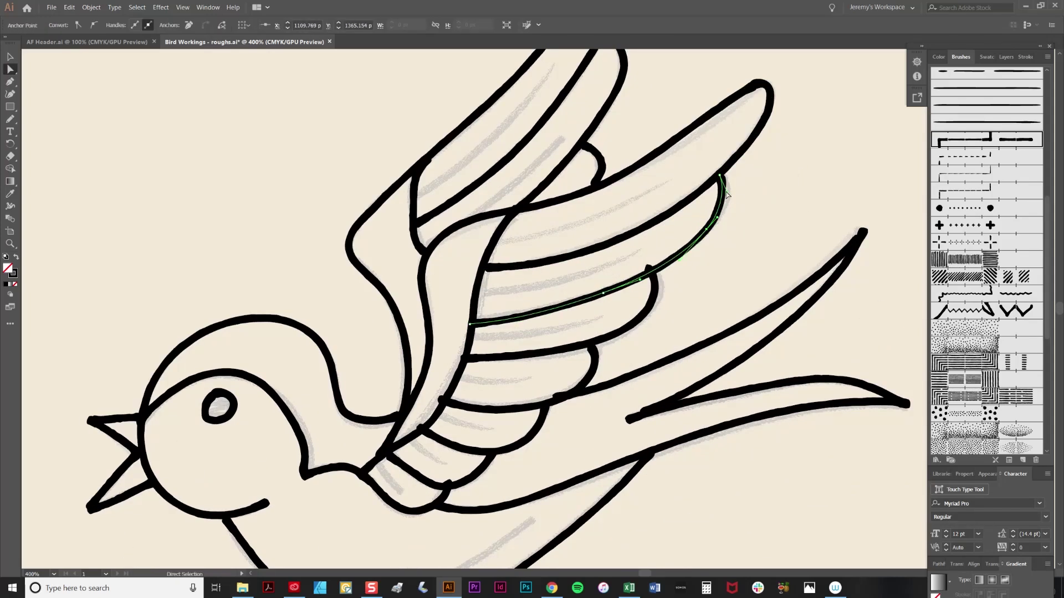
left_click_drag(719, 199, 726, 203)
left_click(656, 287)
left_click_drag(507, 318, 520, 239)
left_click(568, 320)
left_click_drag(570, 318, 561, 283)
- Adjust the upper tail fork's anchor points so its strokes meet at the tip and follow the sketch
left_click_drag(775, 149, 744, 216)
left_click_drag(804, 196, 801, 191)
left_click(775, 240)
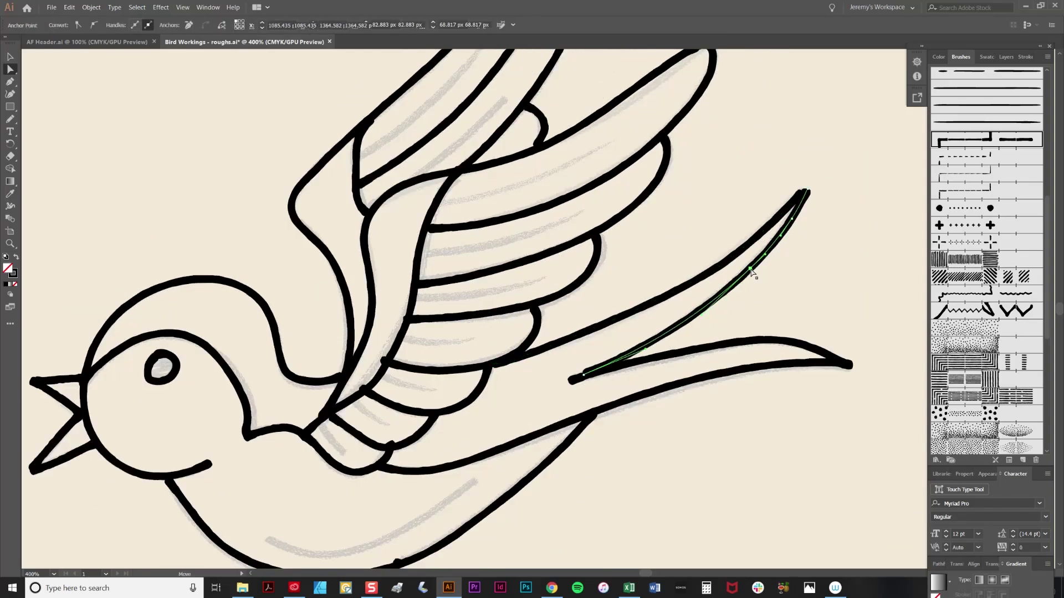
left_click(751, 268)
left_click_drag(582, 381, 580, 379)
- Adjust the lower tail fork's anchor points to close its tip and smooth its underside
left_click(748, 344)
left_click(629, 404)
left_click_drag(849, 365, 850, 368)
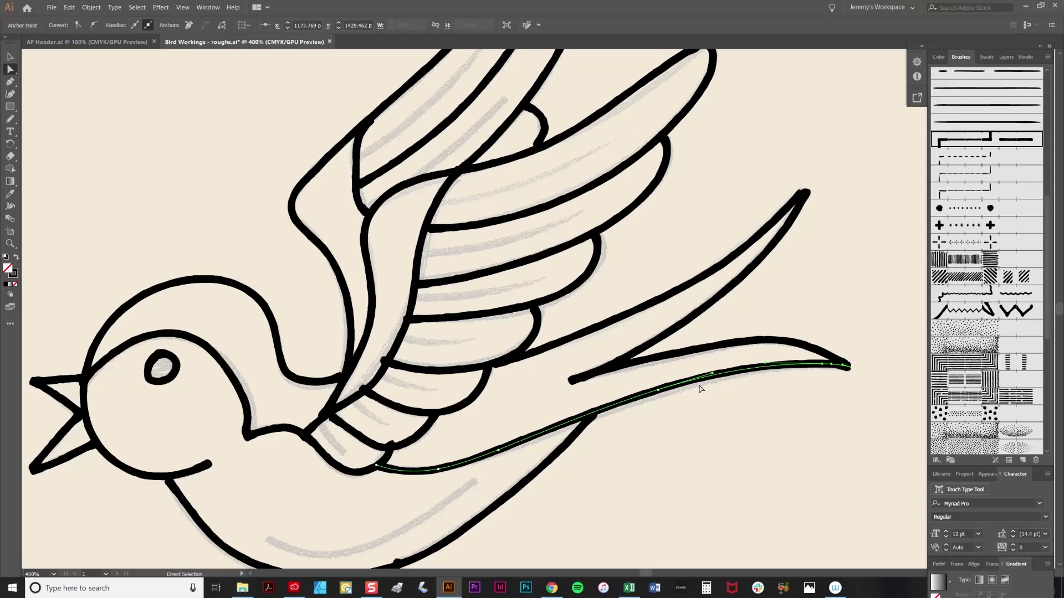
left_click_drag(655, 392, 656, 395)
- Clean up the front wing's lower feathers by trimming the ends that overshoot the wing's inner edge and neighbouring feathers
scroll(651, 413, "down", 3)
scroll(487, 361, "left", 1)
left_click(415, 367)
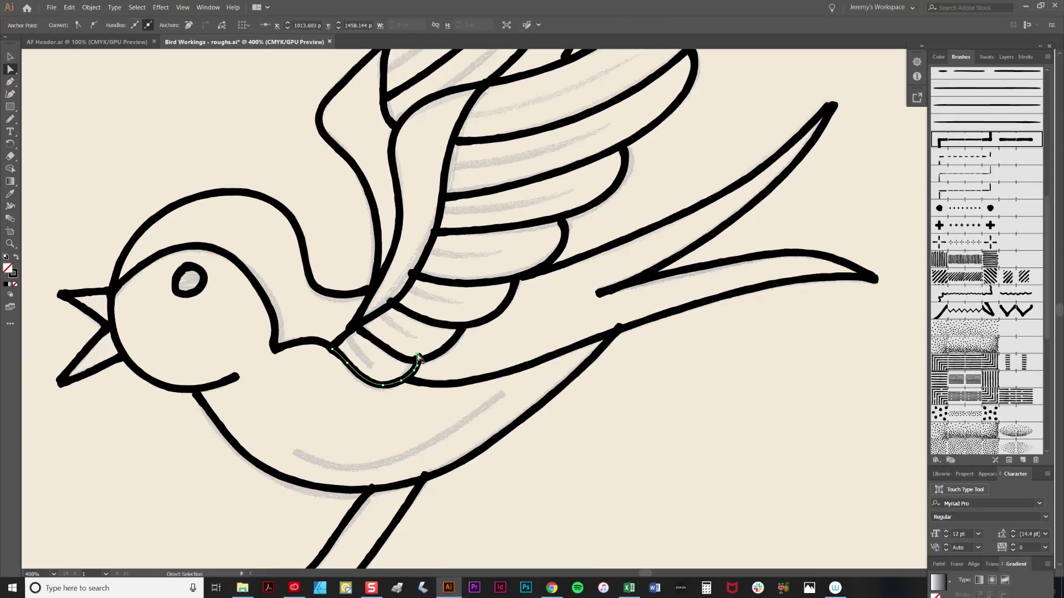
left_click(457, 332)
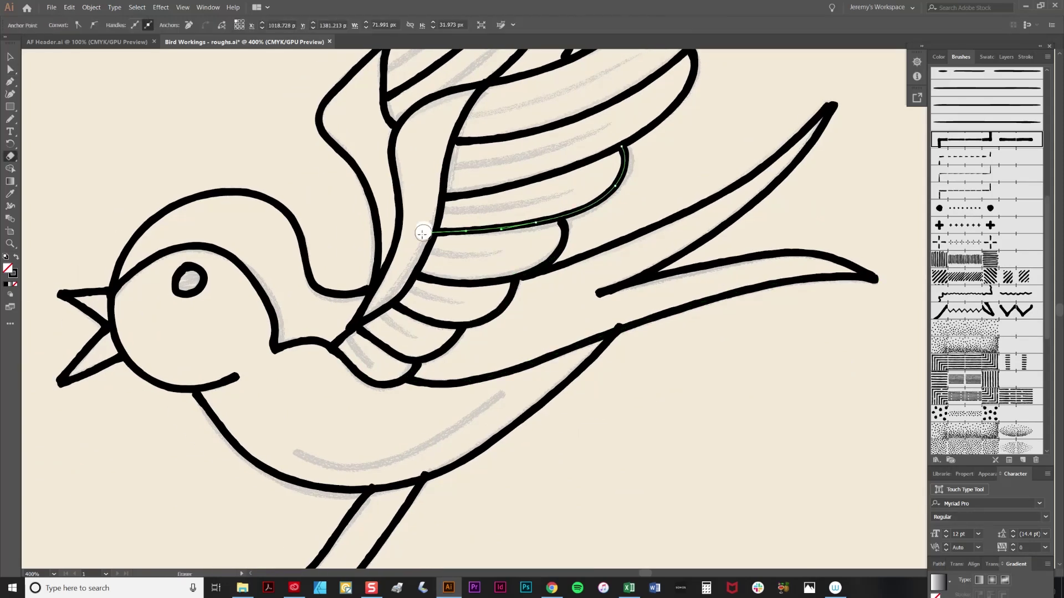
scroll(457, 334, "left", 3)
left_click_drag(451, 321, 529, 348)
key("n")
key("a")
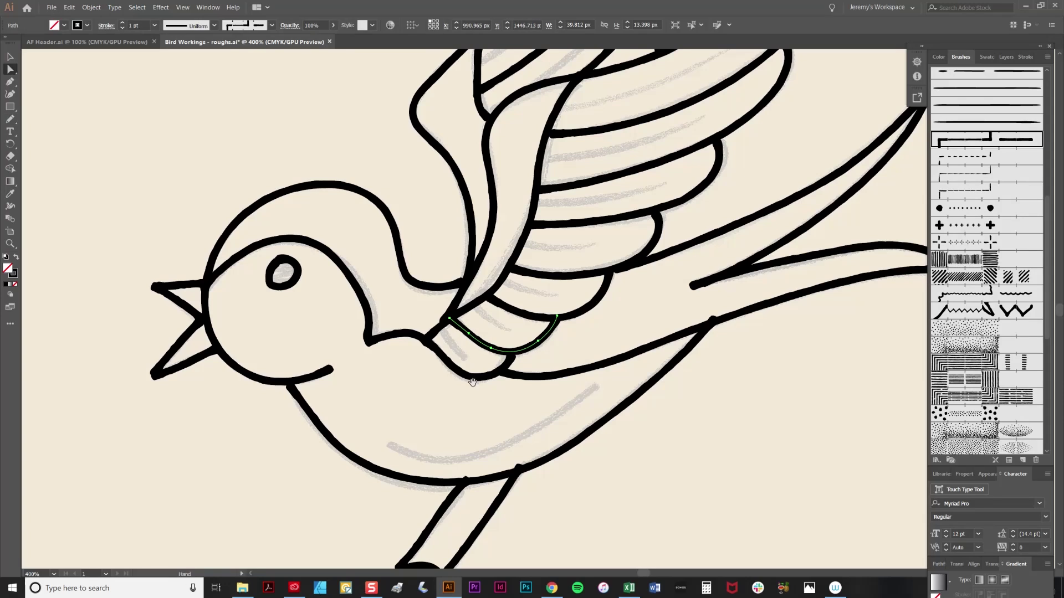
- Refine the face marking's curve and its corner with the shoulder line, and select the eye outline for smoothing
left_click_drag(473, 378, 486, 318)
left_click(455, 294)
left_click_drag(361, 208, 369, 204)
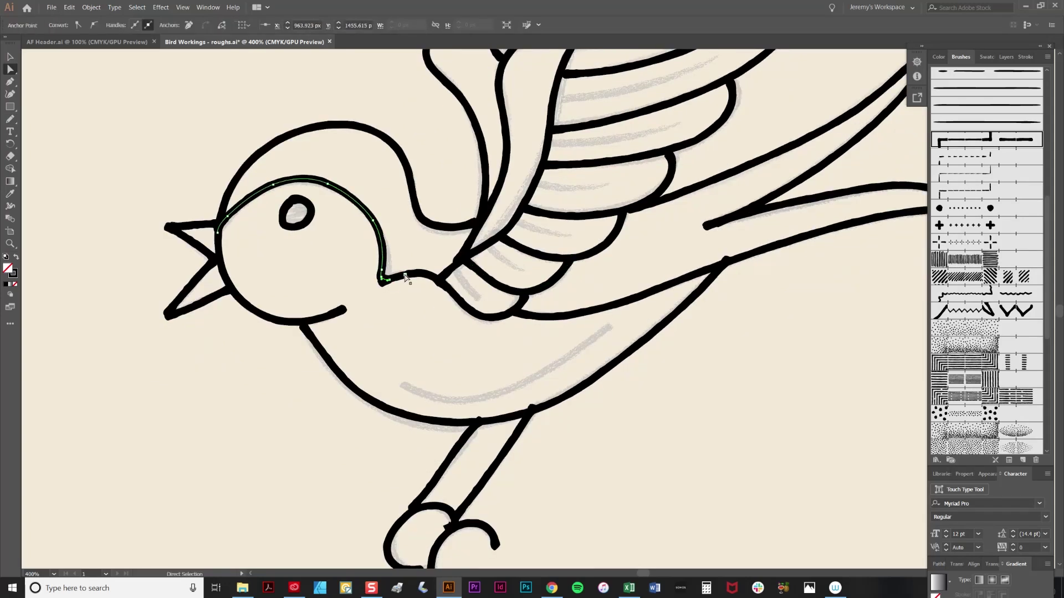
left_click(406, 276)
left_click_drag(380, 283, 385, 282)
left_click(297, 200)
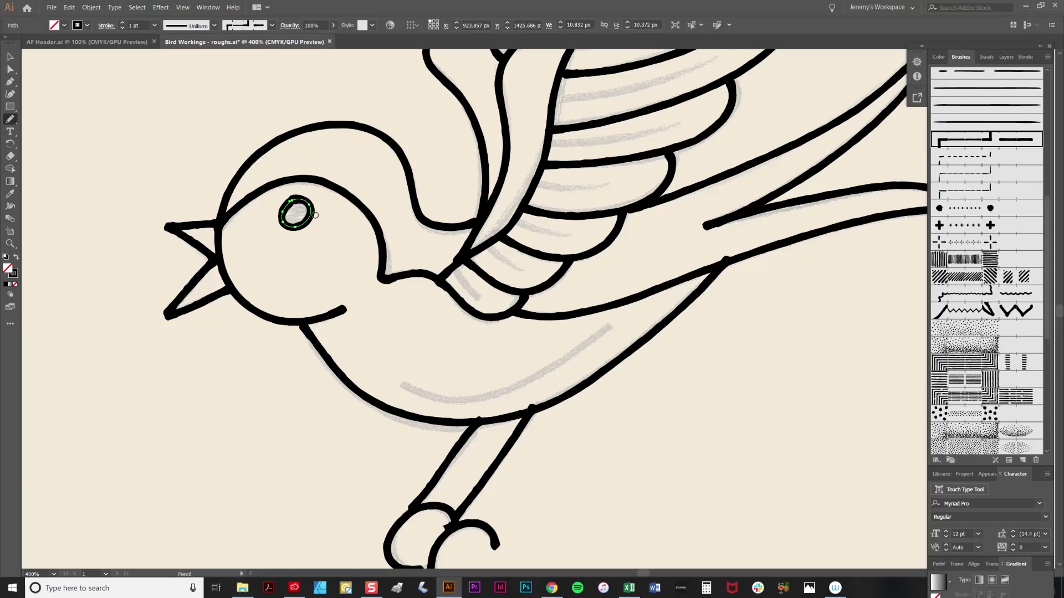
- Adjust the leg lines' anchor points so their tops meet the belly outline and their lower ends meet the feet
scroll(445, 329, "down", 4)
scroll(445, 329, "right", 2)
left_click(440, 331)
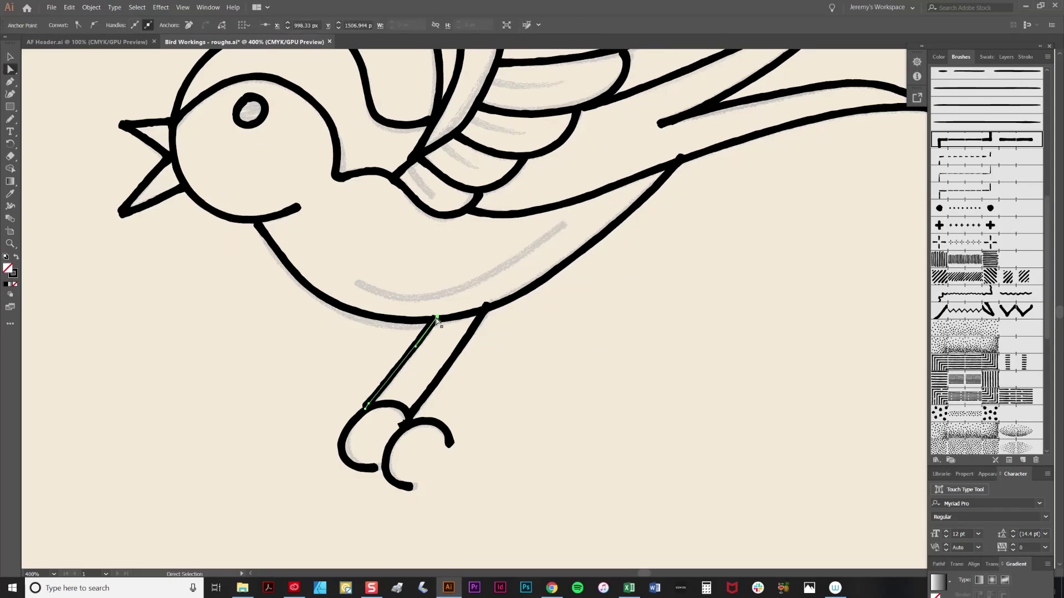
left_click(490, 308)
left_click(361, 415)
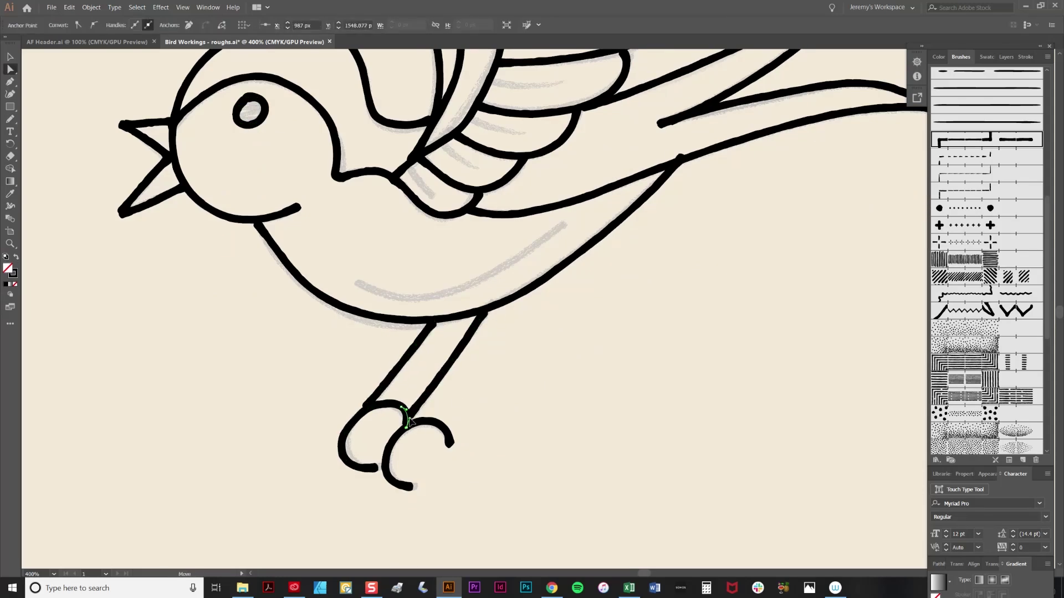
left_click(366, 409)
left_click_drag(366, 409, 363, 412)
- Select the belly outline and switch to the Eraser tool
left_click_drag(318, 266, 309, 460)
key("ctrl+minus")
left_click_drag(530, 165, 501, 348)
key("ctrl+minus")
left_click(593, 371)
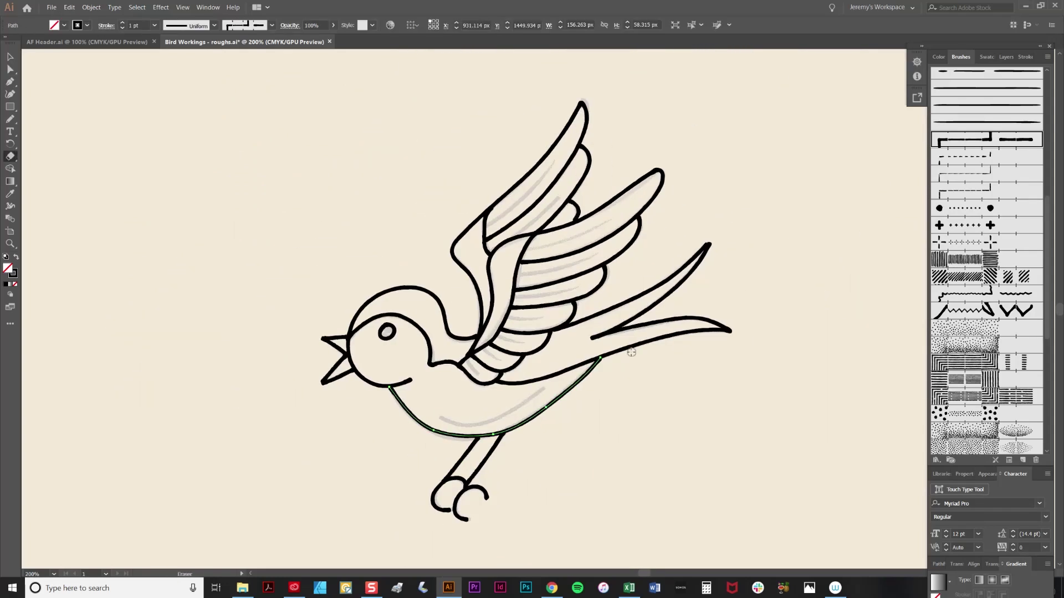
key("shift+e")
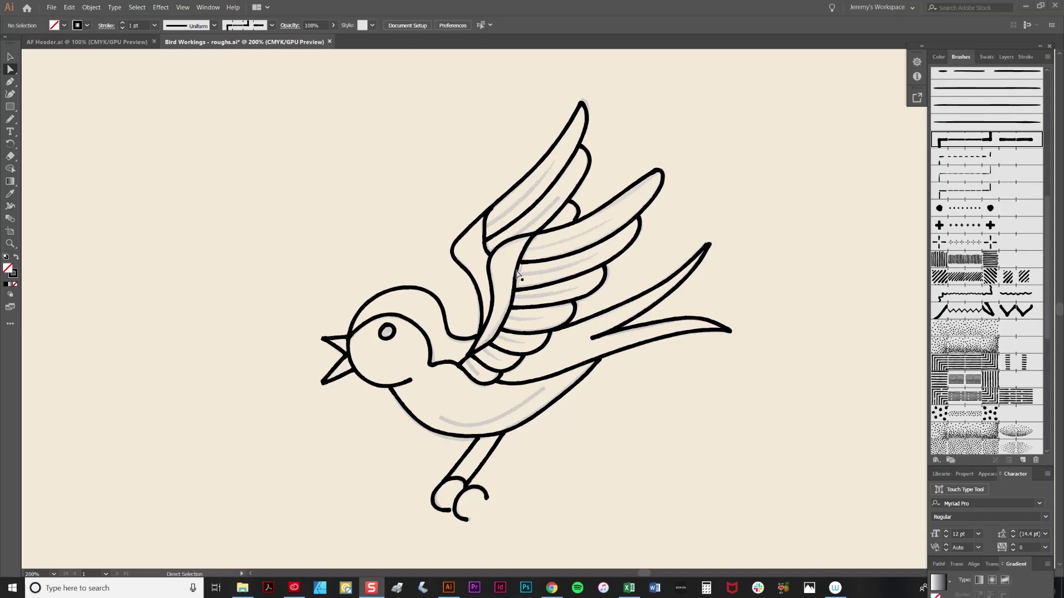
- Select the front wing's inner edge and smooth its lower curve by redrawing over it with the Pencil tool
left_click(520, 273)
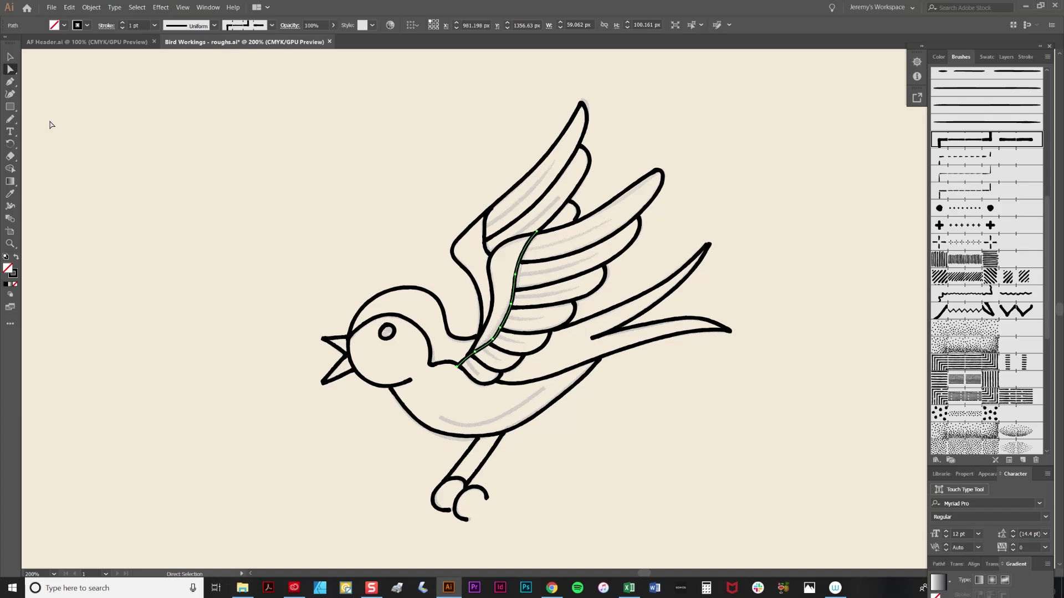
left_click(11, 119)
left_click_drag(513, 294, 493, 330)
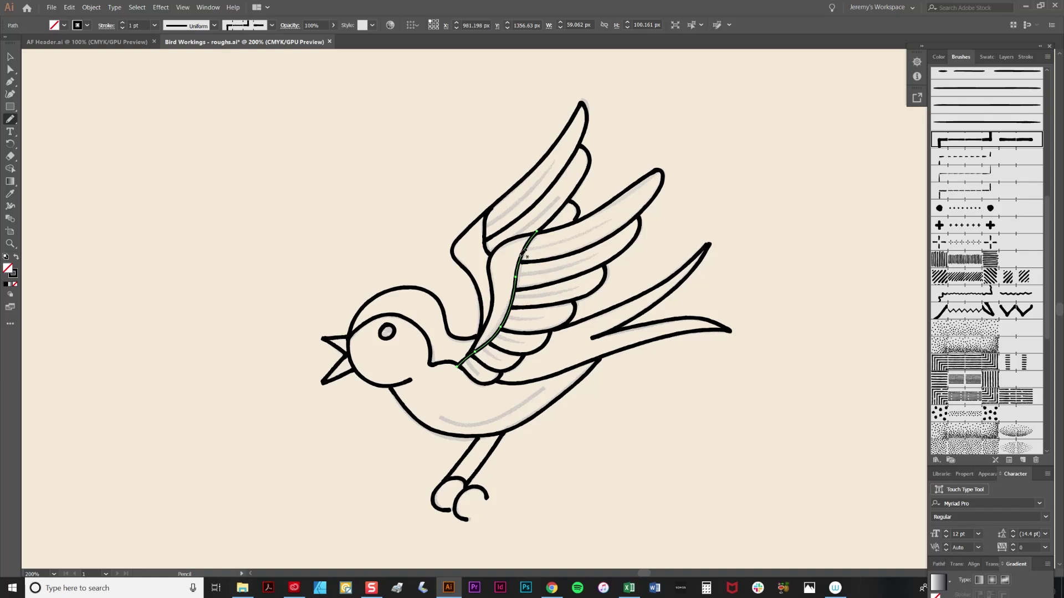
- Select the belly outline and redraw its lowest stretch with the Pencil tool for a rounder, smoother curve
key("a")
left_click(458, 440)
key("n")
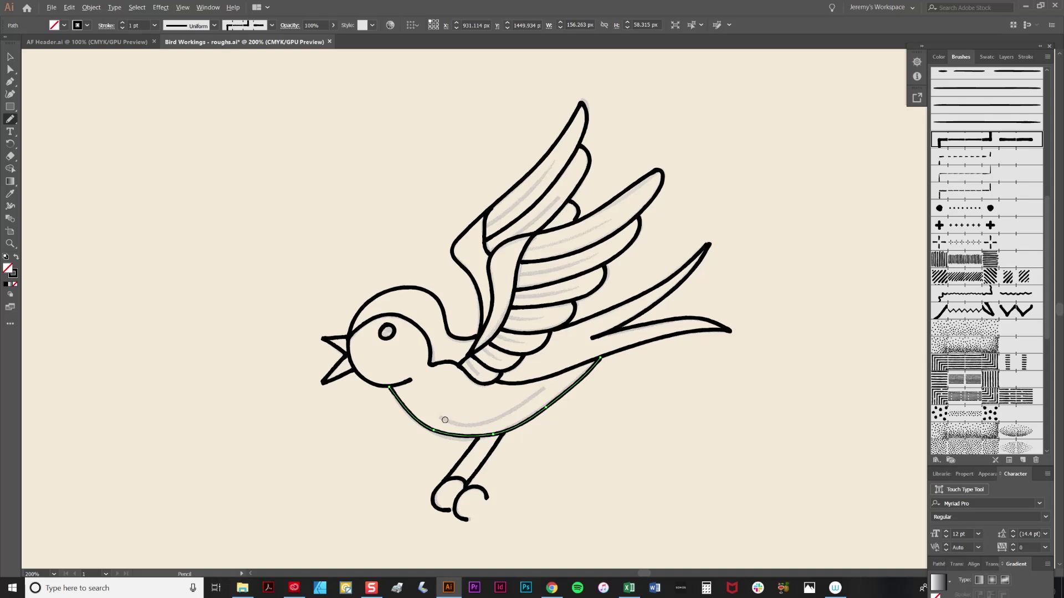
mouse_move(423, 425)
left_mouse_down()
mouse_move(476, 436)
mouse_move(518, 427)
left_mouse_up()
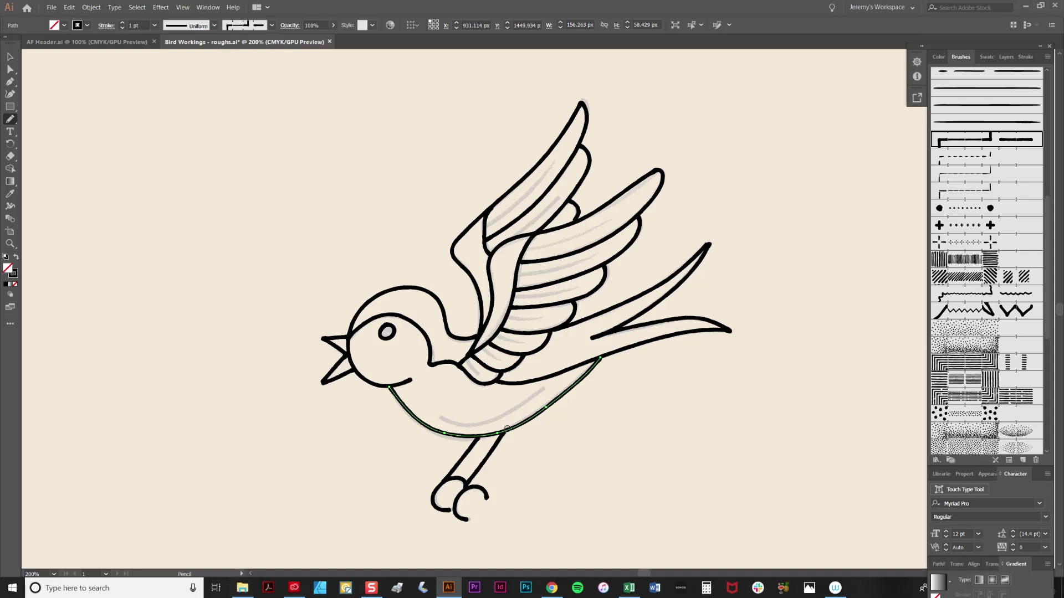
left_click_drag(429, 429, 416, 424)
key("a")
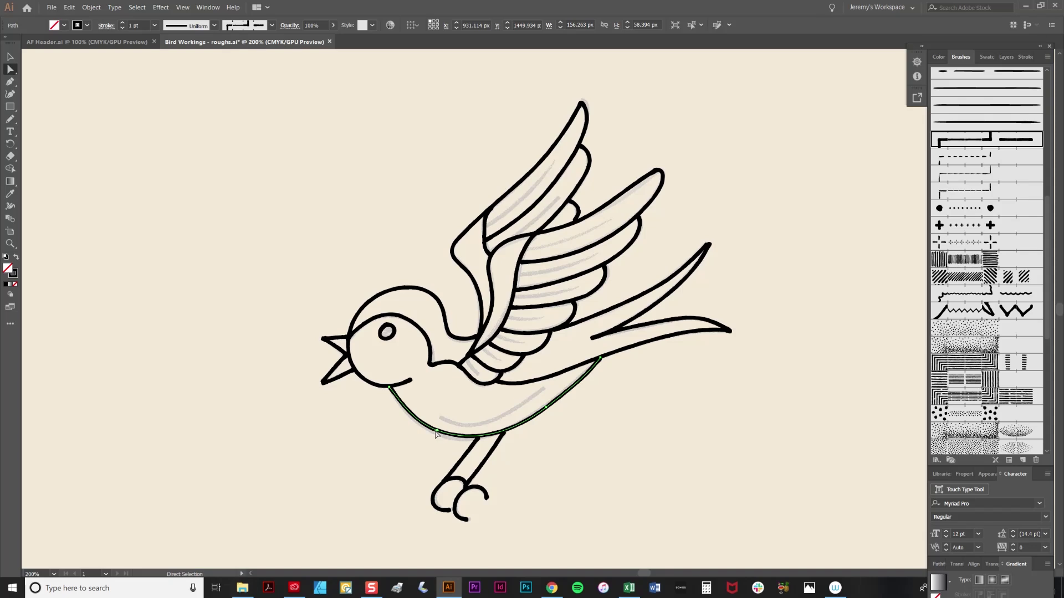
left_click(437, 432)
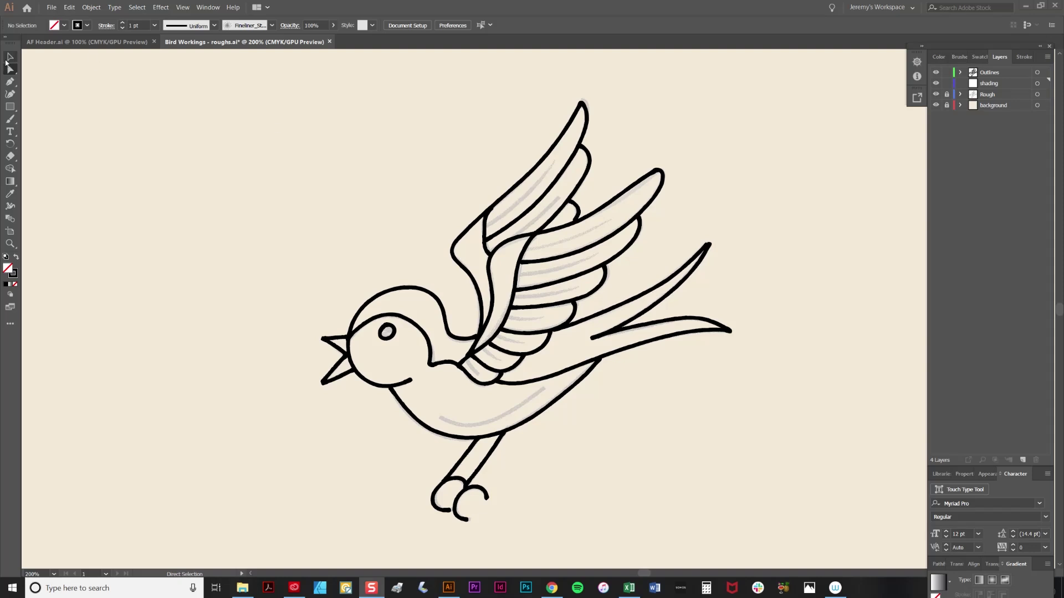
- Select all the bird's line art and set its stroke weight to 1.5 pt
left_click(11, 57)
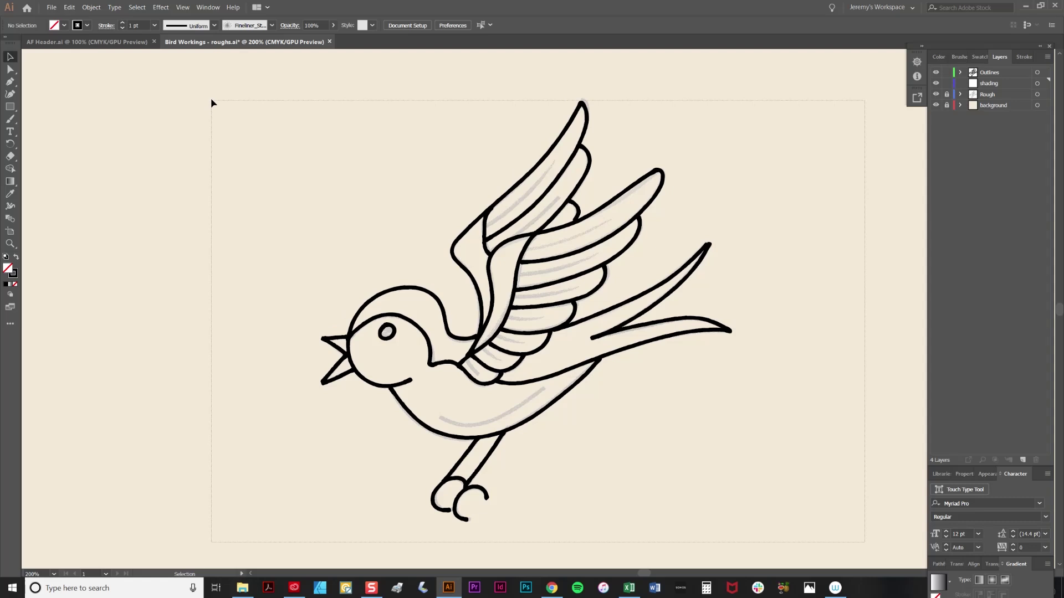
key("ctrl+a")
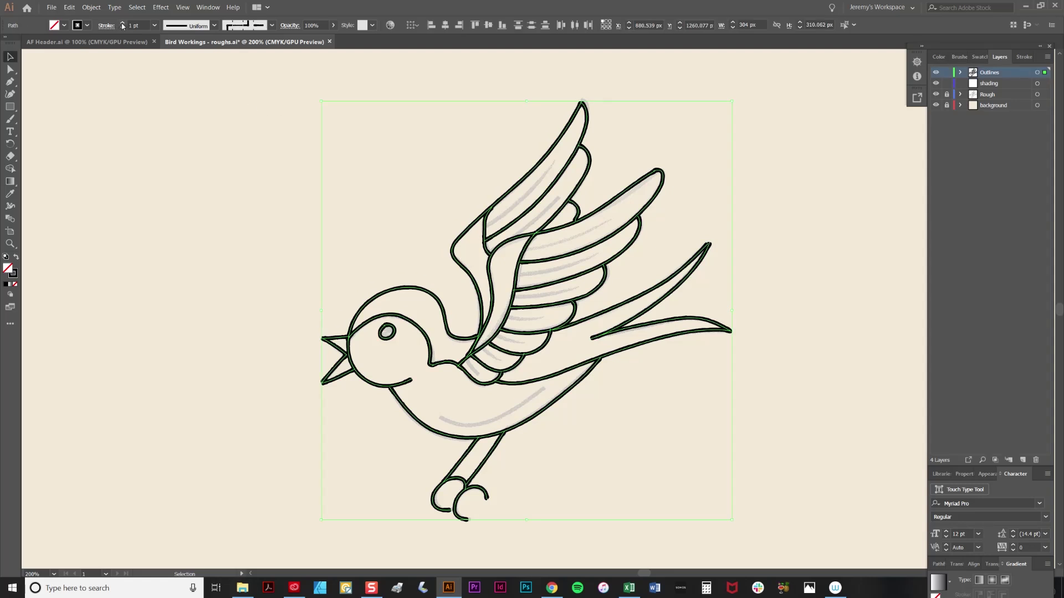
left_click(123, 24)
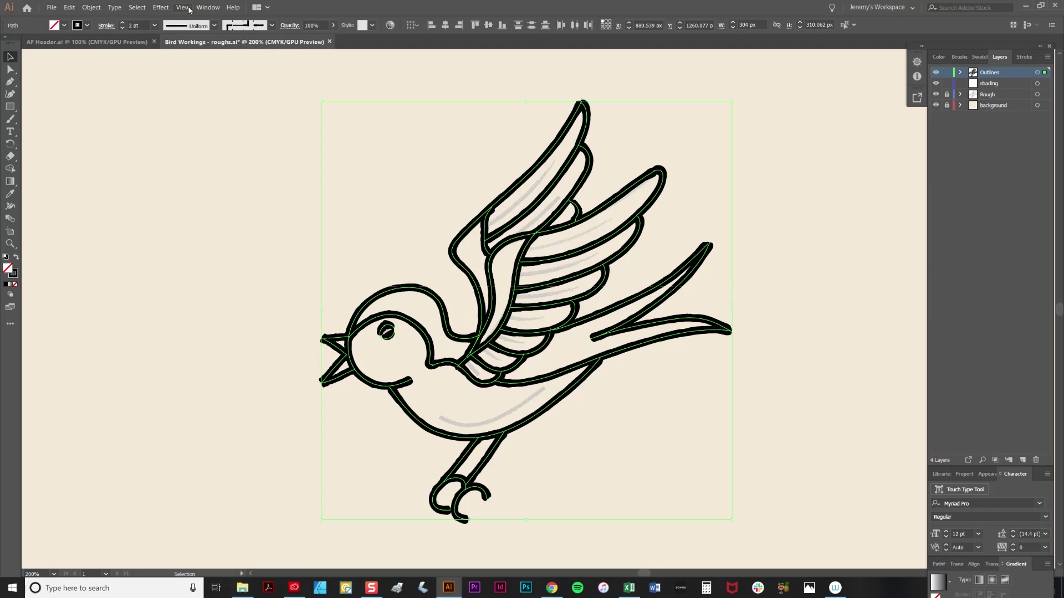
left_click(136, 25)
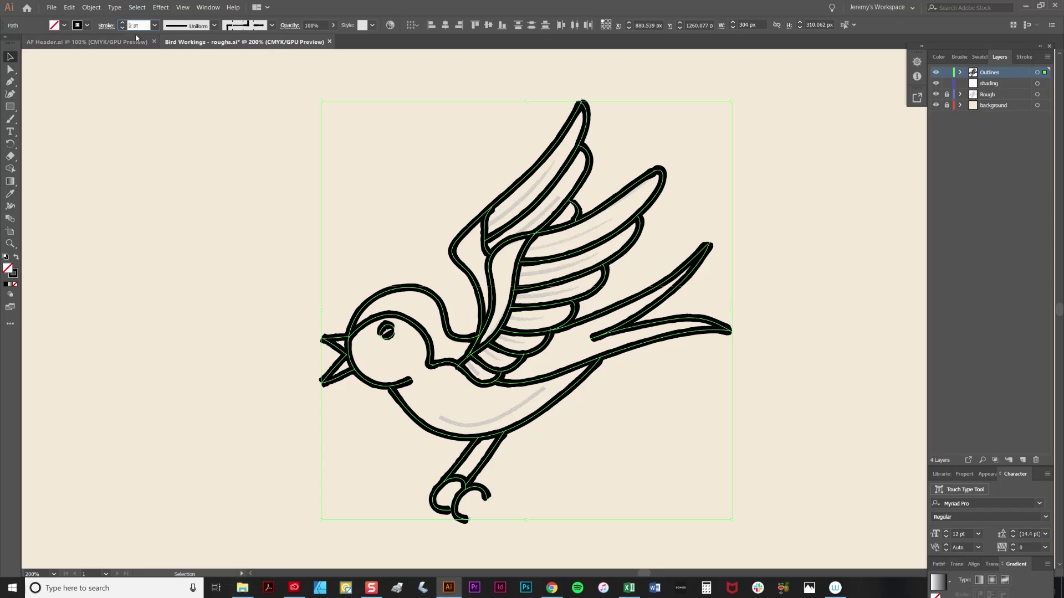
type("1.5")
key("Return")
left_click(245, 275)
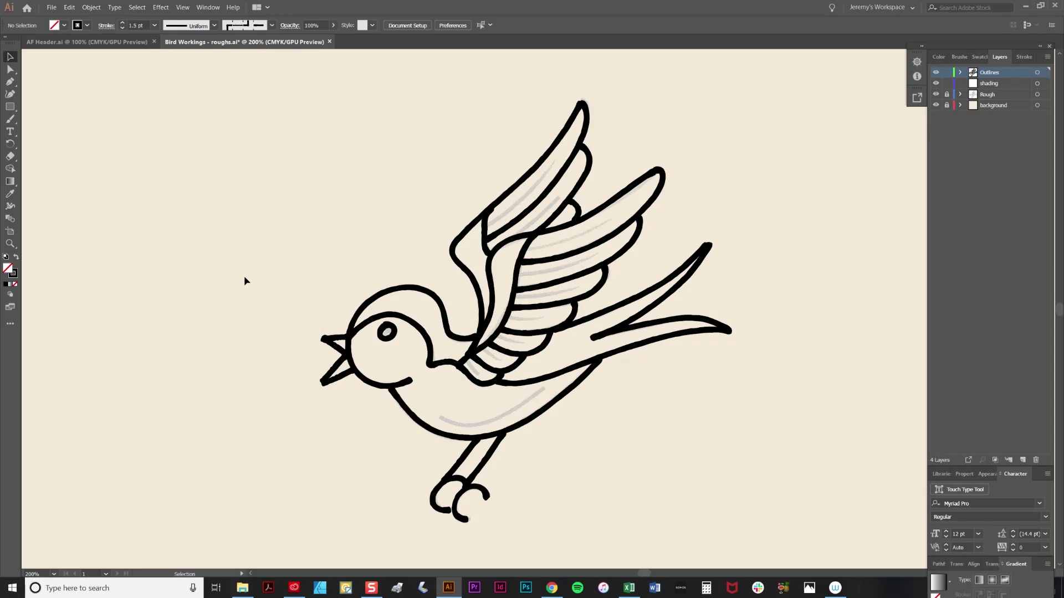
- Adjust the anchor point at the tip of the upper beak
key("a")
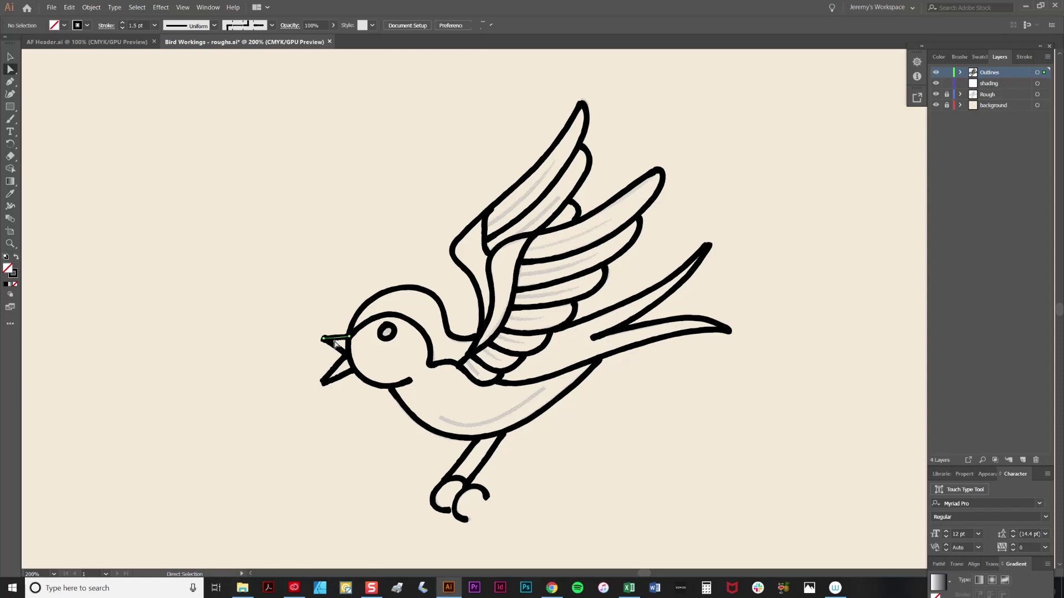
left_click(324, 339)
left_click(324, 339)
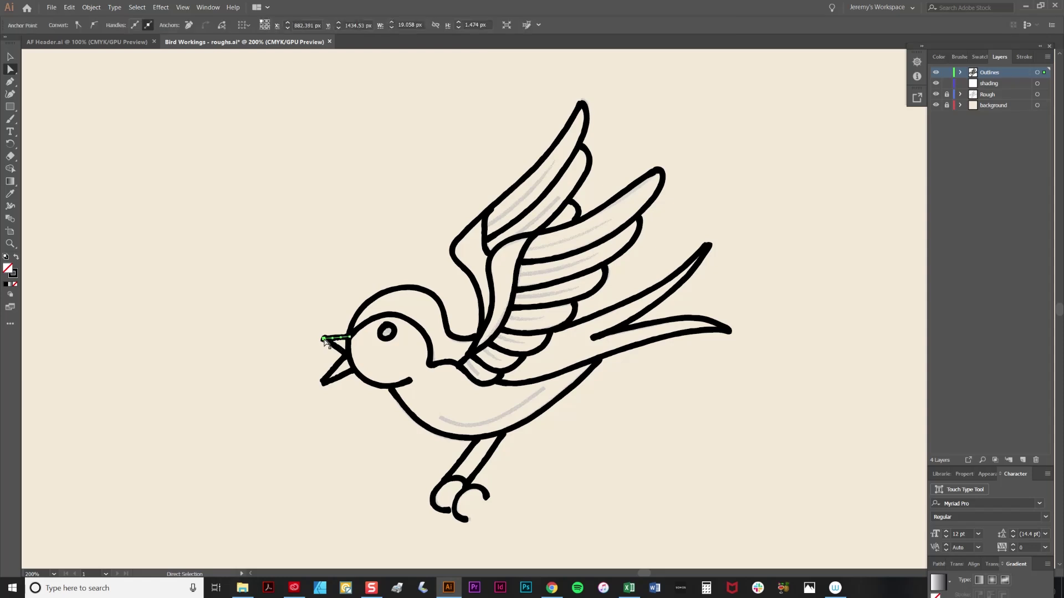
left_click(288, 366)
- Choose a tapered fineliner art brush and paint the two feather detail lines inside the back wing
key("F5")
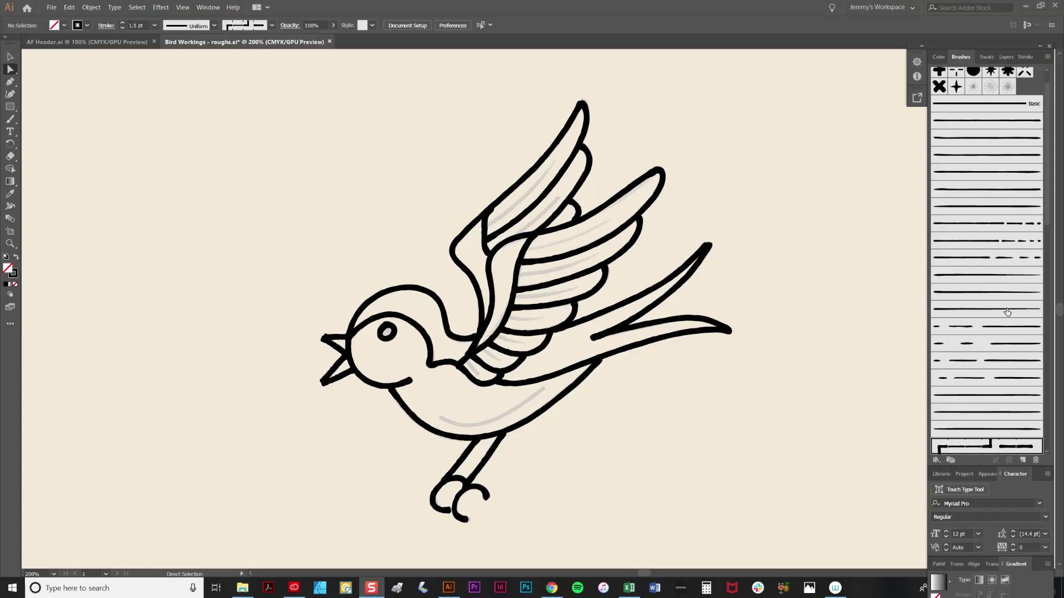
left_click(986, 277)
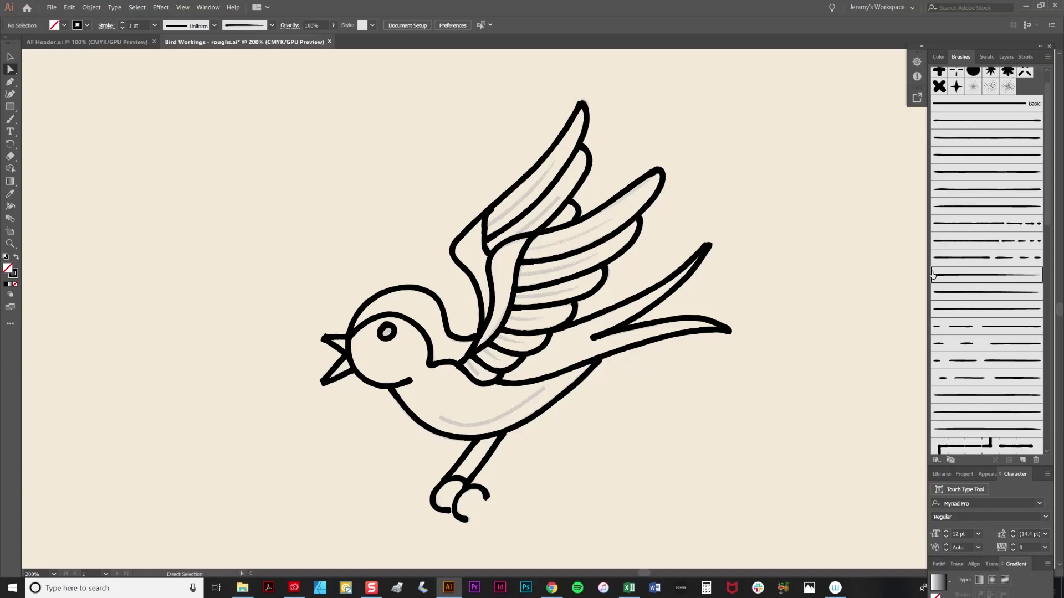
left_click(13, 120)
left_click_drag(484, 224, 505, 212)
left_click_drag(552, 173, 556, 164)
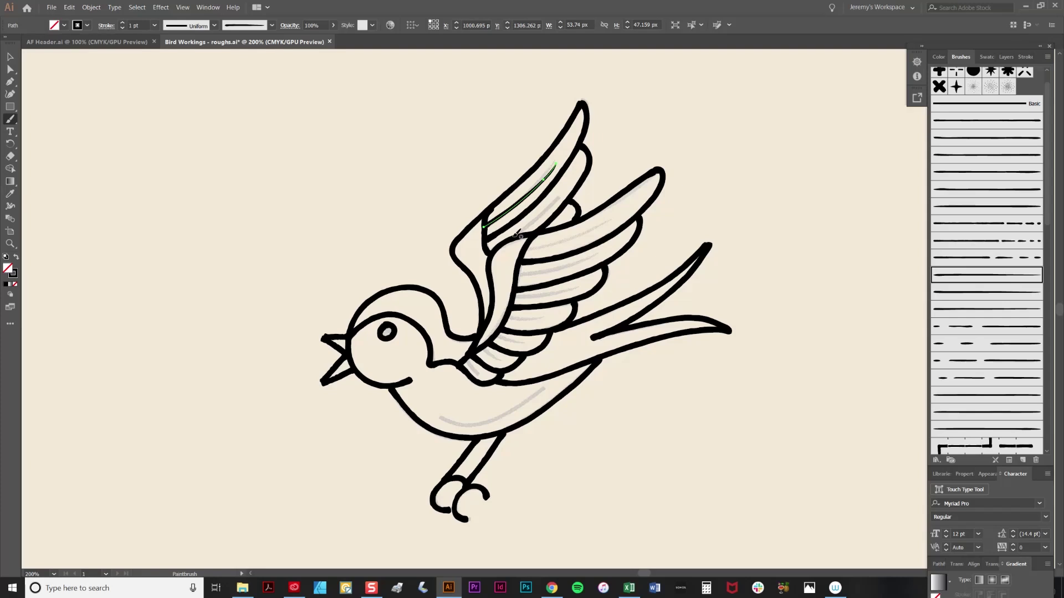
left_click_drag(535, 221, 559, 196)
- Paint feather detail lines inside each feather of the front wing, following the sketch
left_click_drag(528, 250, 610, 220)
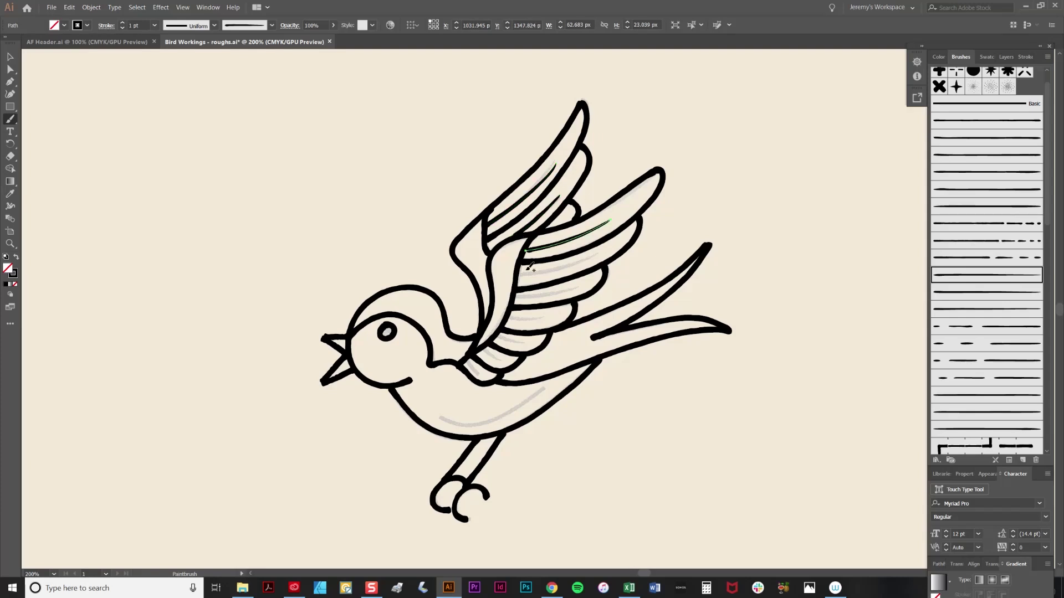
left_click_drag(515, 275, 599, 256)
left_click_drag(515, 297, 574, 287)
left_click_drag(509, 319, 547, 316)
left_click_drag(498, 336, 527, 343)
mouse_move(484, 349)
left_mouse_down()
mouse_move(507, 360)
mouse_move(487, 375)
left_mouse_up()
- Nudge the end of the back wing's upper detail line and set all feather detail lines to a 1.5 pt stroke weight
key("a")
left_click_drag(556, 164, 552, 164)
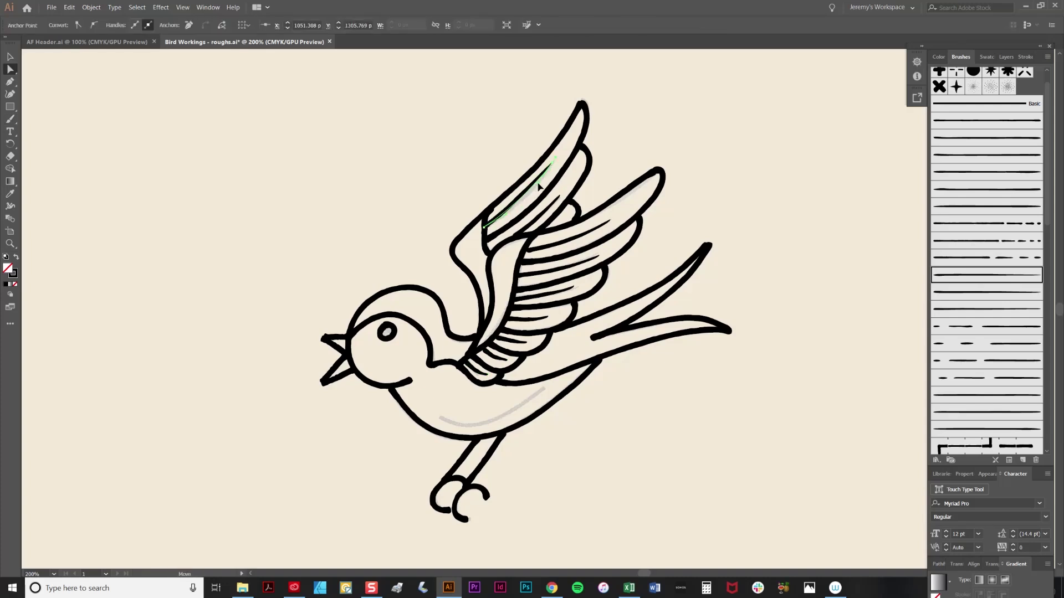
key("v")
key("ctrl+a")
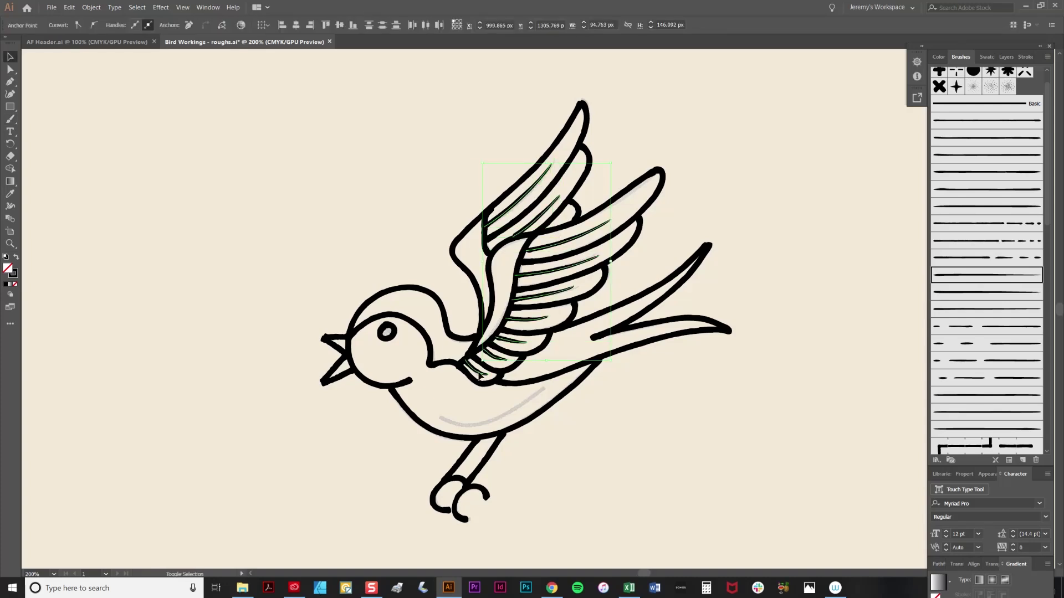
left_click(1024, 57)
left_click(976, 72)
type("1.5")
key("Return")
left_click(817, 164)
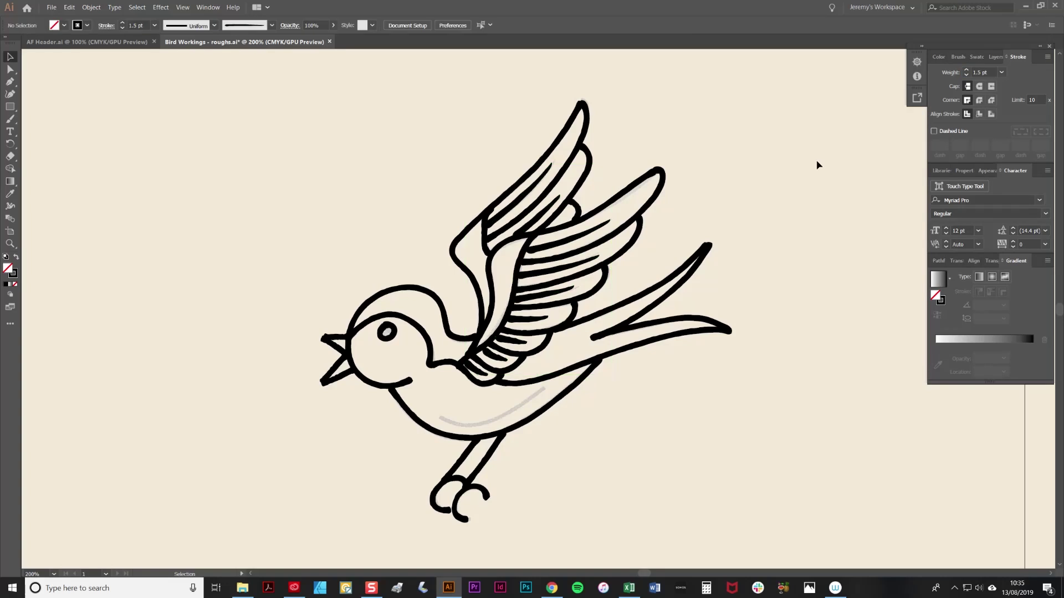
- Adjust the anchor points of the front wing's detail lines so they sit evenly between the feather outlines
key("a")
left_click(541, 258)
left_click(552, 295)
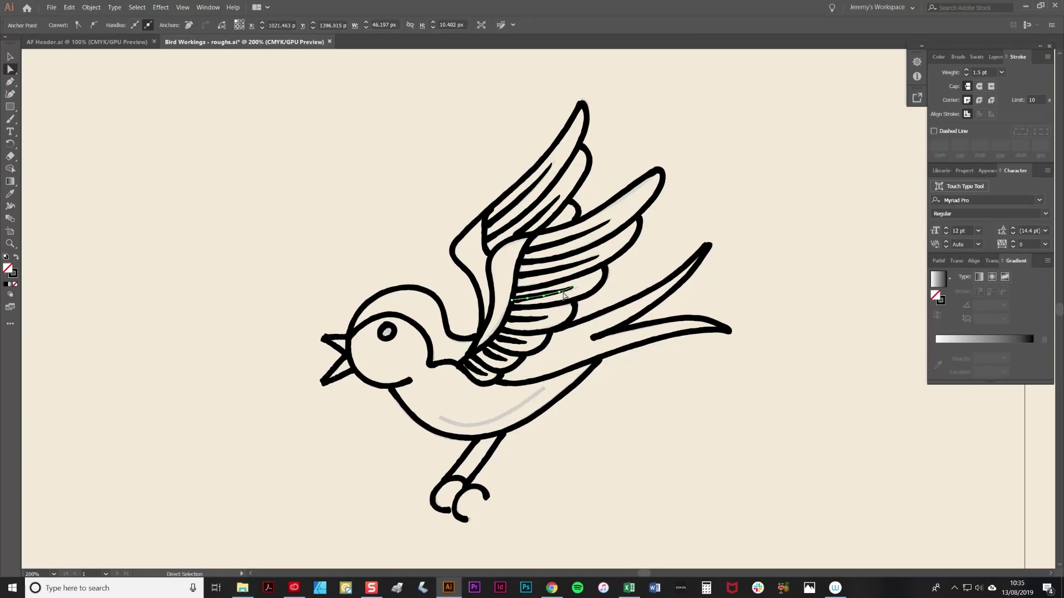
left_click(576, 288)
left_click_drag(557, 293, 560, 296)
left_click(526, 320)
left_click(501, 339)
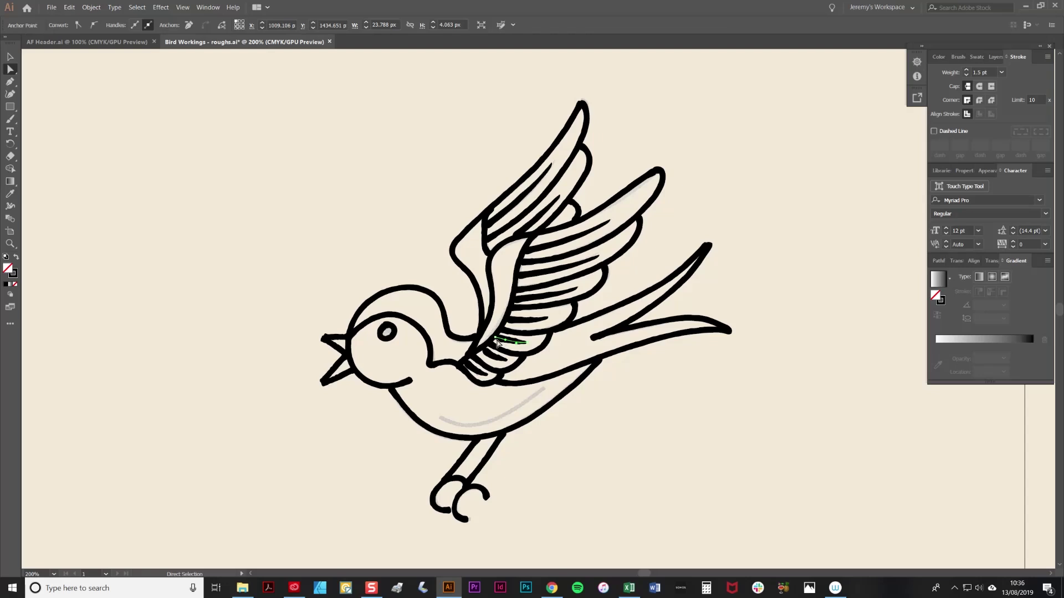
left_click(471, 367, "ctrl")
key("ctrl+shift+a")
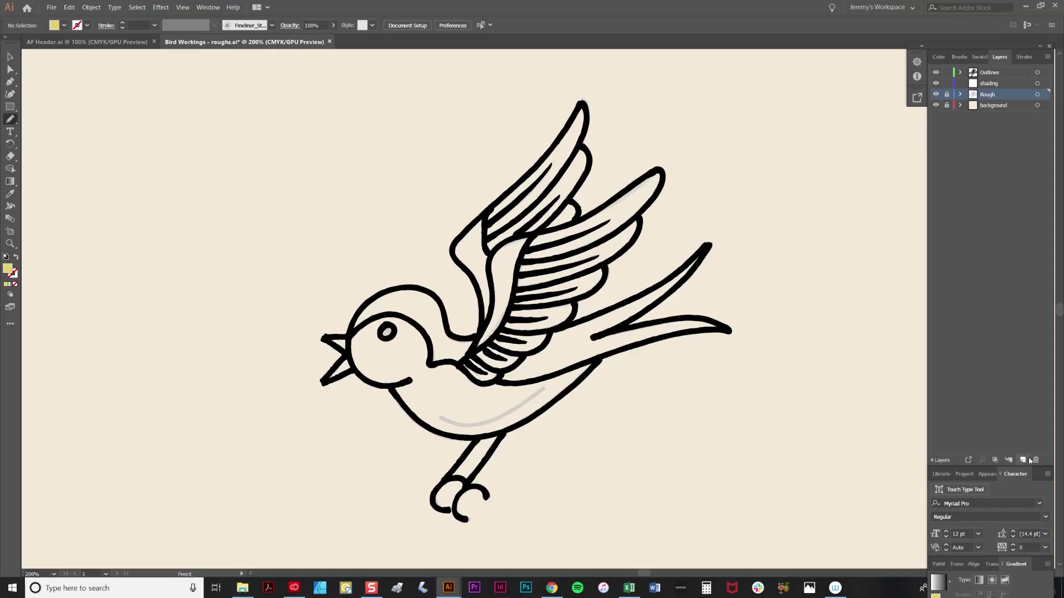
- Add a layer named colour above Rough and draw yellow fill shapes for the beak and both wings' leading sections
left_click(1022, 459)
double_click(989, 96)
type("colour")
key("Return")
mouse_move(337, 345)
left_mouse_down()
mouse_move(352, 370)
mouse_move(337, 346)
left_mouse_up()
mouse_move(483, 332)
left_mouse_down()
mouse_move(459, 238)
mouse_move(485, 224)
mouse_move(492, 254)
mouse_move(521, 238)
mouse_move(508, 317)
mouse_move(480, 331)
left_mouse_up()
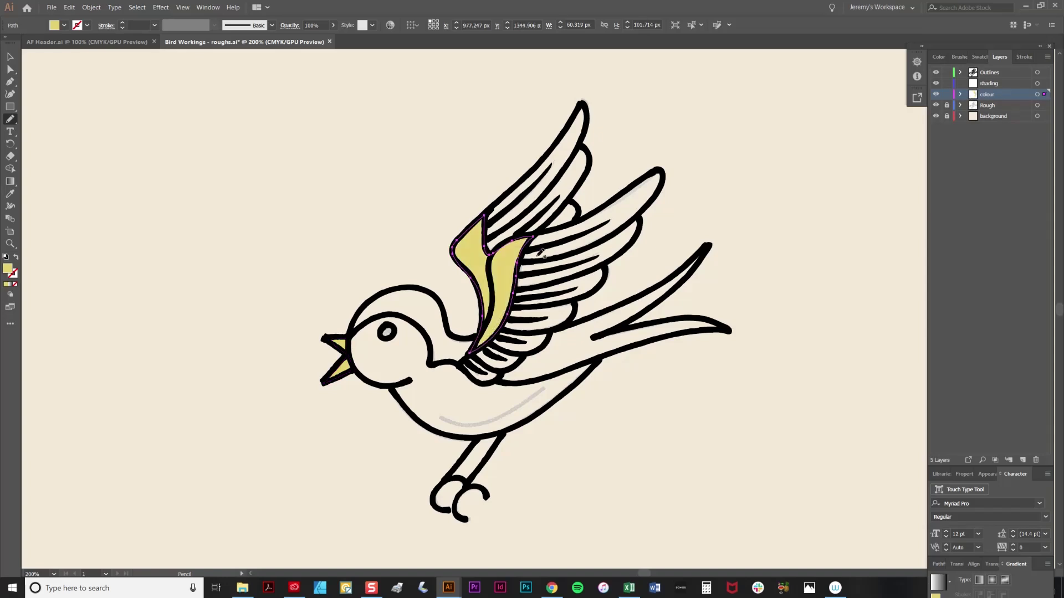
- Draw fill shapes for the head cap, tail and feathered wing areas, and recolour them with the dark blue swatch
mouse_move(355, 327)
left_mouse_down()
mouse_move(405, 285)
mouse_move(446, 307)
mouse_move(471, 347)
mouse_move(433, 363)
mouse_move(403, 312)
mouse_move(355, 328)
left_mouse_up()
mouse_move(498, 377)
left_mouse_down()
mouse_move(702, 256)
mouse_move(638, 327)
mouse_move(694, 317)
mouse_move(730, 329)
mouse_move(499, 378)
left_mouse_up()
mouse_move(485, 252)
left_mouse_down()
mouse_move(541, 161)
mouse_move(585, 141)
mouse_move(575, 208)
mouse_move(660, 176)
mouse_move(636, 243)
mouse_move(491, 382)
mouse_move(523, 260)
mouse_move(490, 252)
left_mouse_up()
left_click(979, 56)
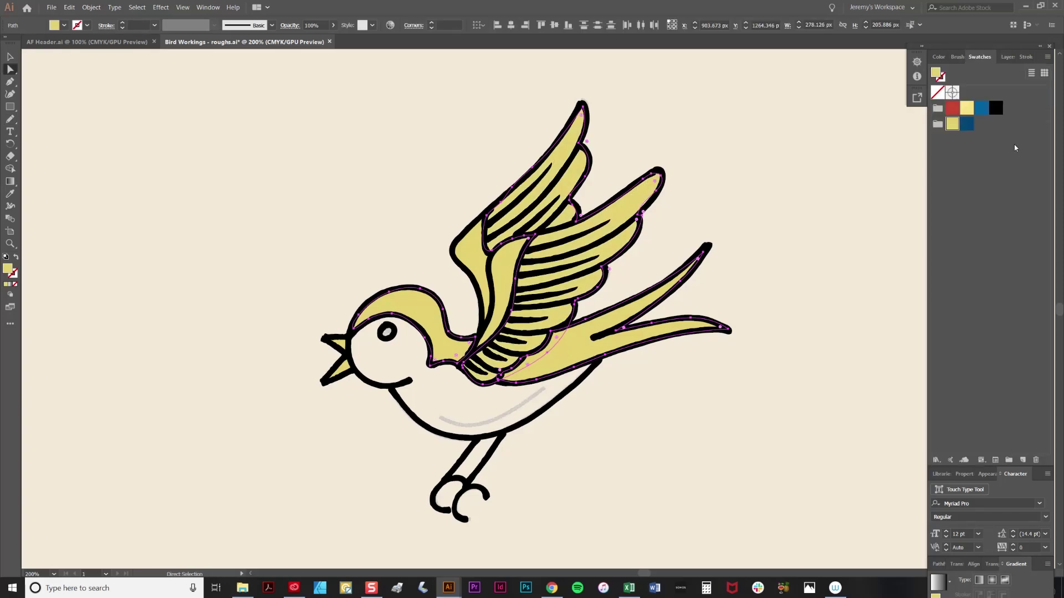
left_click(967, 123)
- Adjust the blue wing fills' anchor points at the wing tips so the colour stays within the outlines
key("a")
key("ctrl+shift+a")
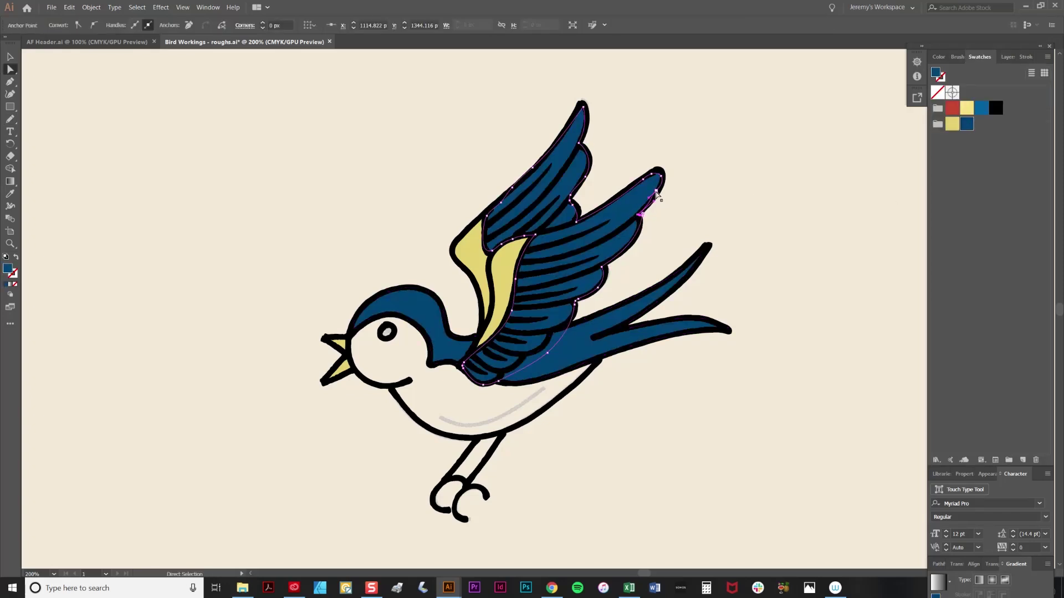
left_click(583, 105)
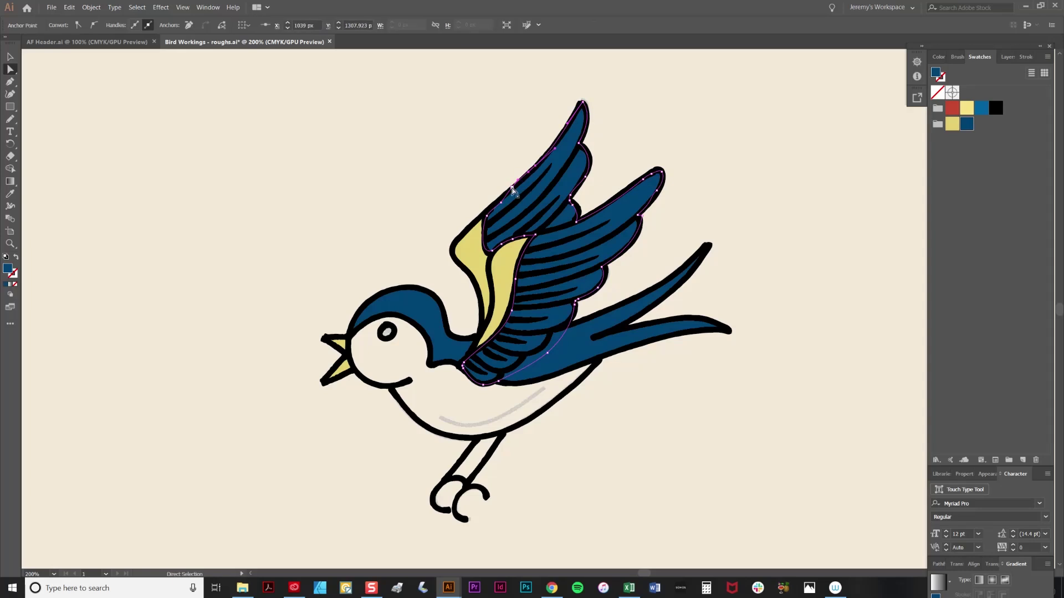
left_click(580, 379)
key("ctrl+shift+a")
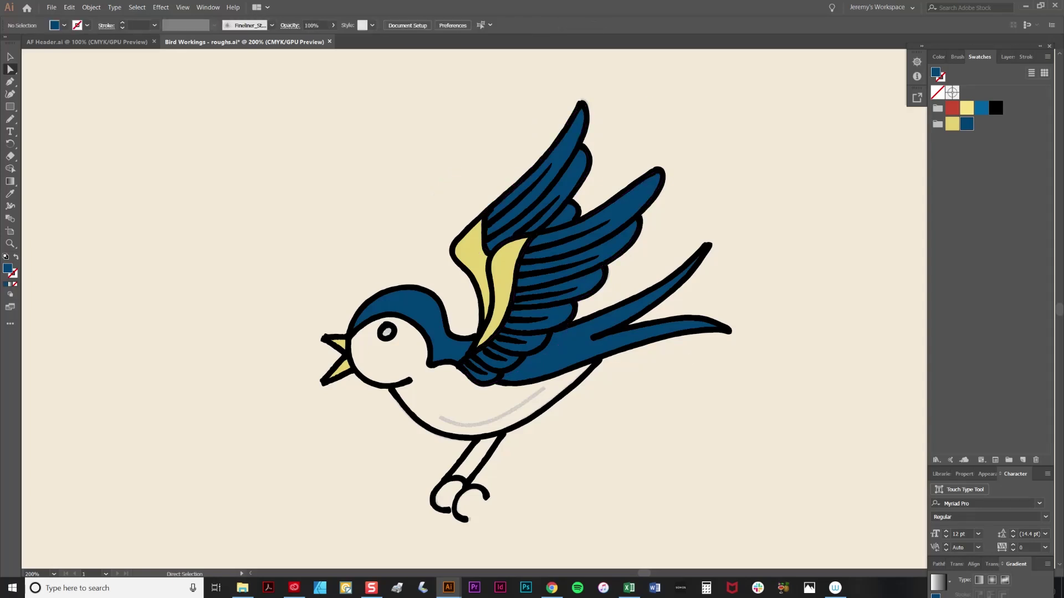
- Paint a stroke along the bird's belly outline with the dense stipple brush and set its stroke colour to black
key("b")
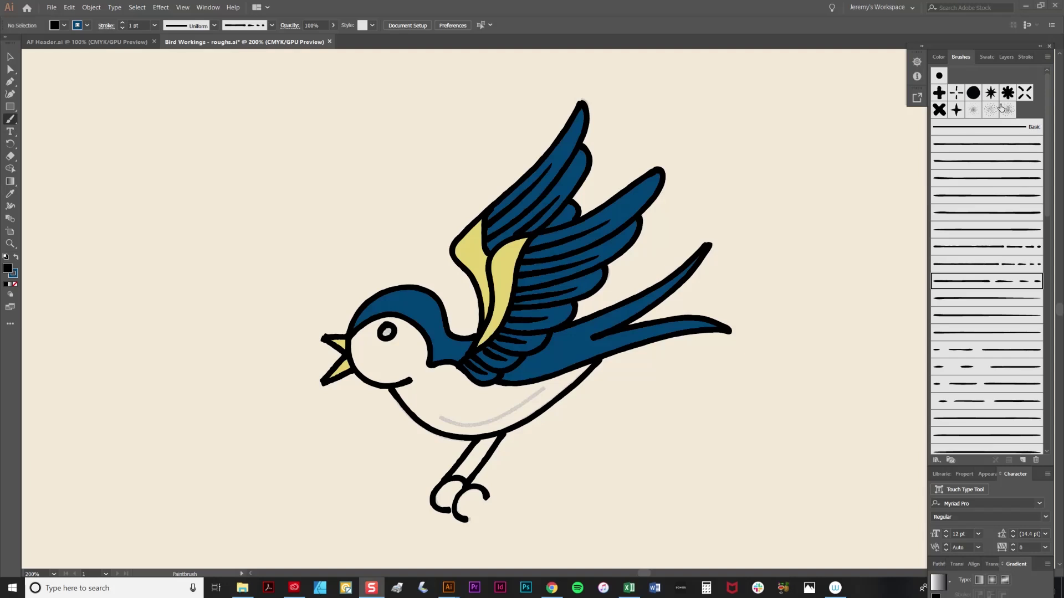
mouse_move(1050, 111)
left_mouse_down()
mouse_move(1056, 289)
mouse_move(1050, 140)
left_mouse_up()
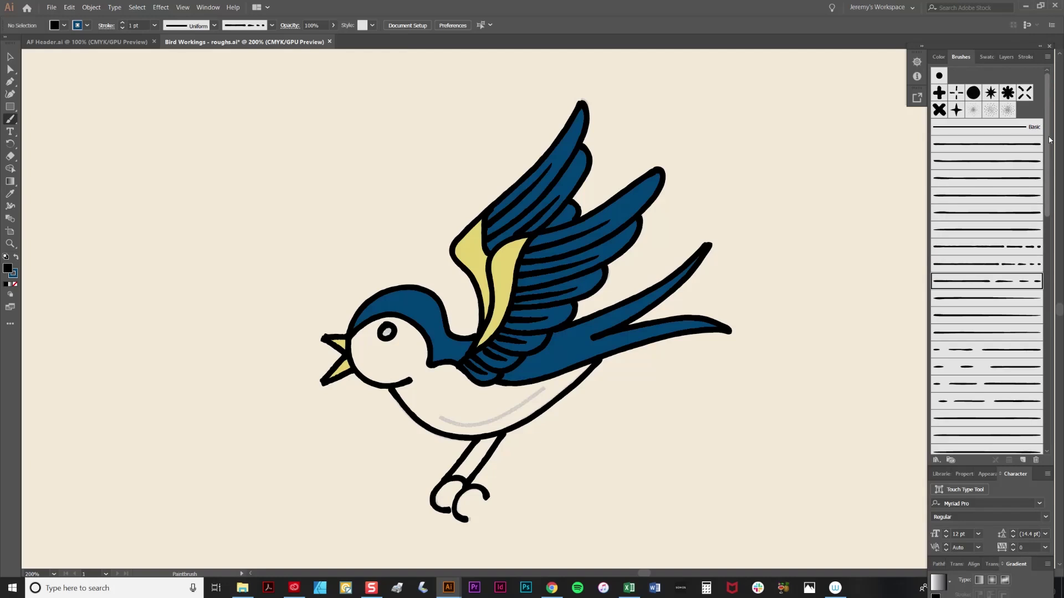
left_click(1008, 111)
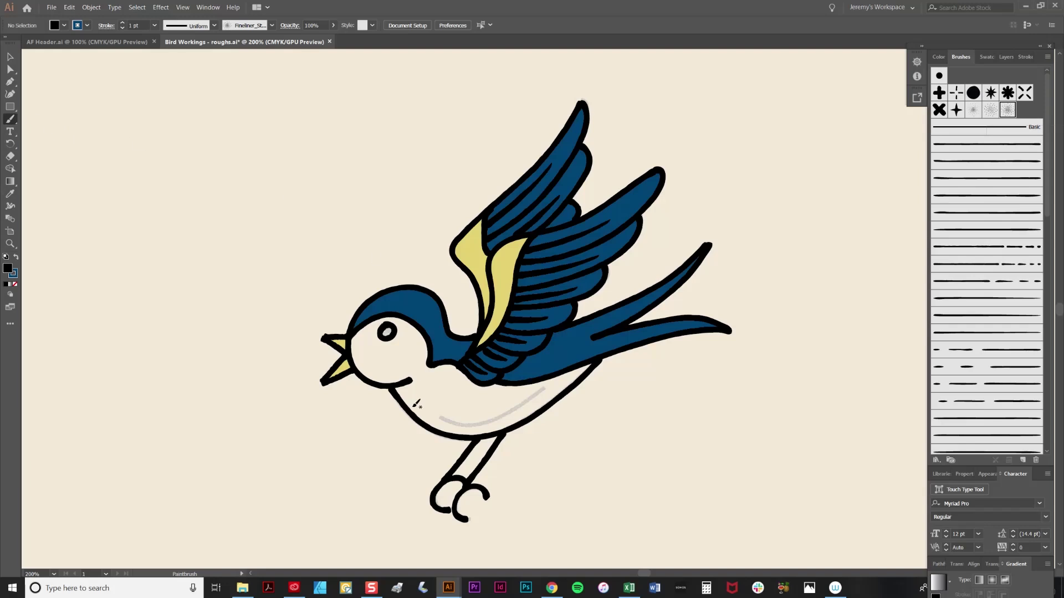
mouse_move(386, 391)
left_mouse_down()
mouse_move(413, 411)
mouse_move(481, 426)
mouse_move(607, 363)
left_mouse_up()
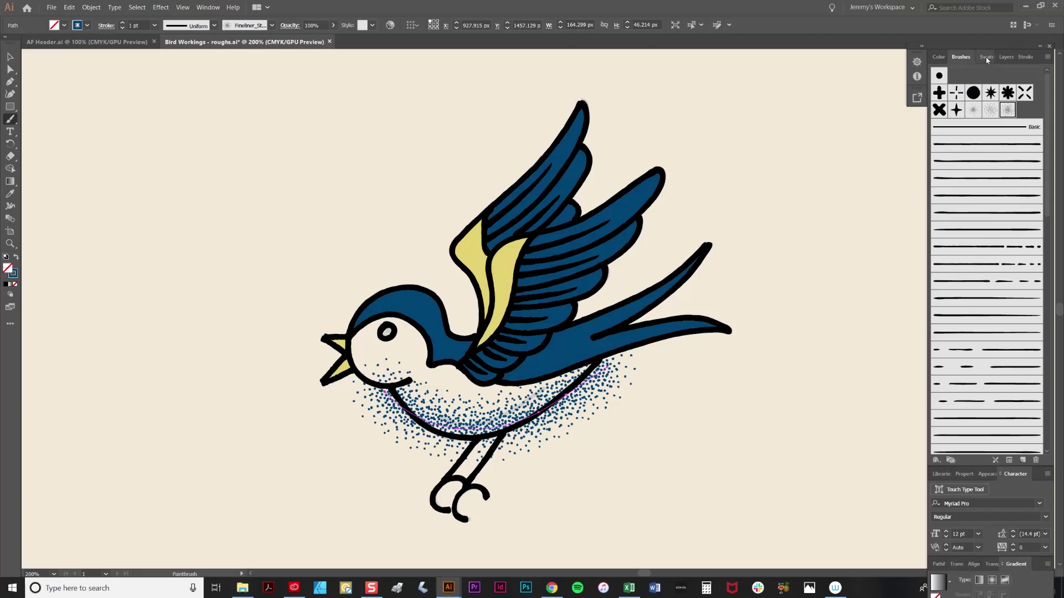
left_click(938, 57)
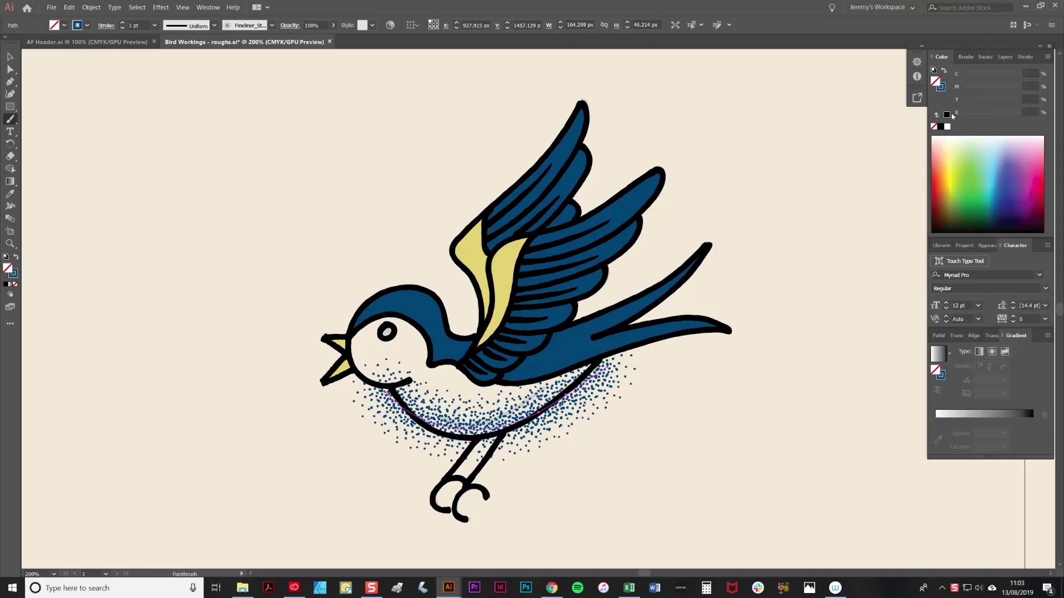
key("x")
left_click(940, 127)
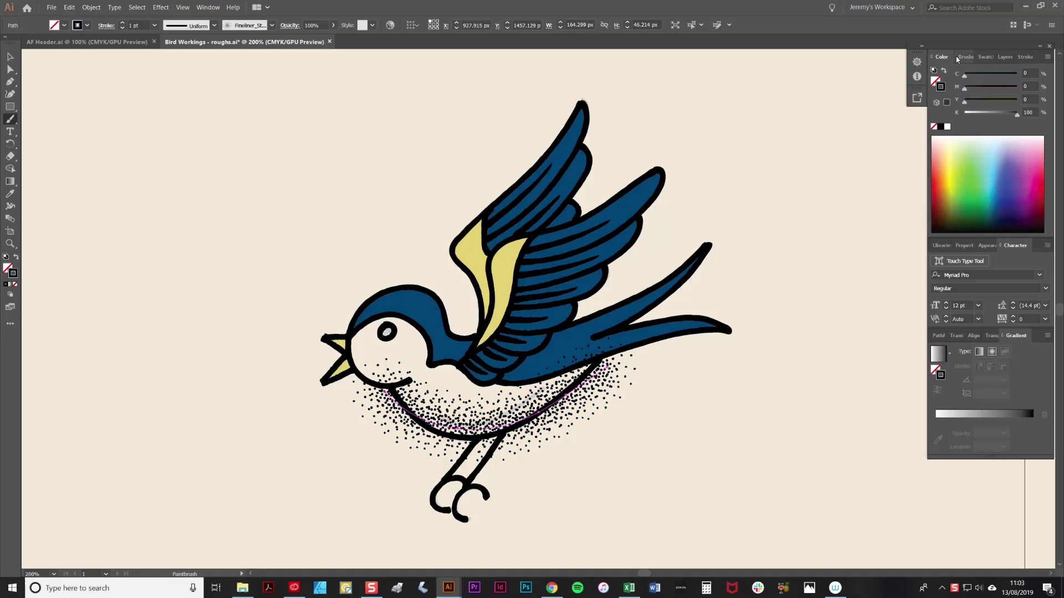
- Build up the belly shading with two more black stipple strokes, each slightly lower than the previous one, and deselect
left_click(1025, 58)
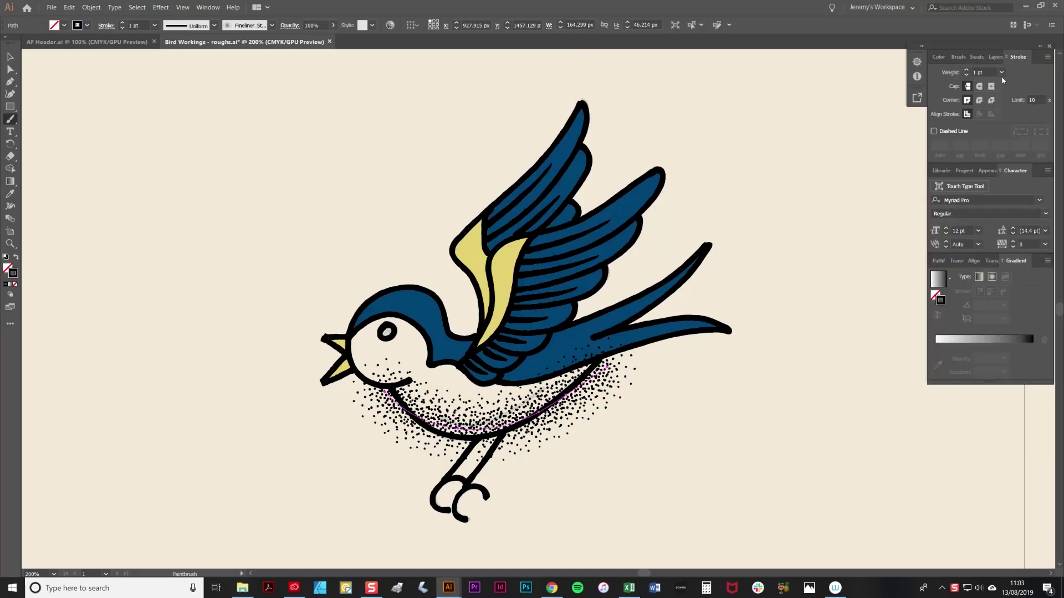
left_click(959, 58)
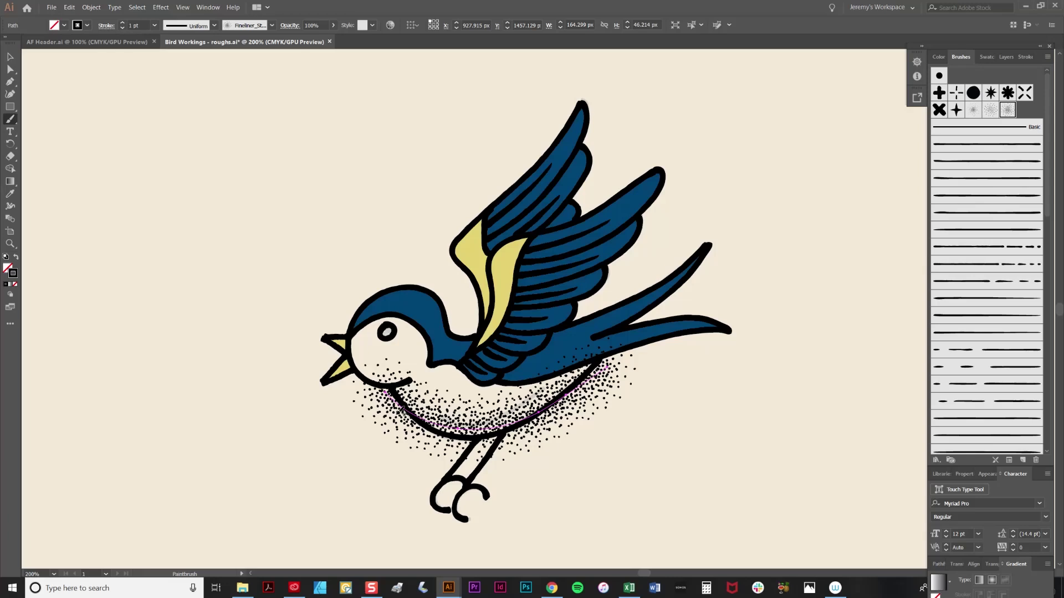
mouse_move(388, 410)
left_mouse_down()
mouse_move(557, 404)
mouse_move(604, 368)
left_mouse_up()
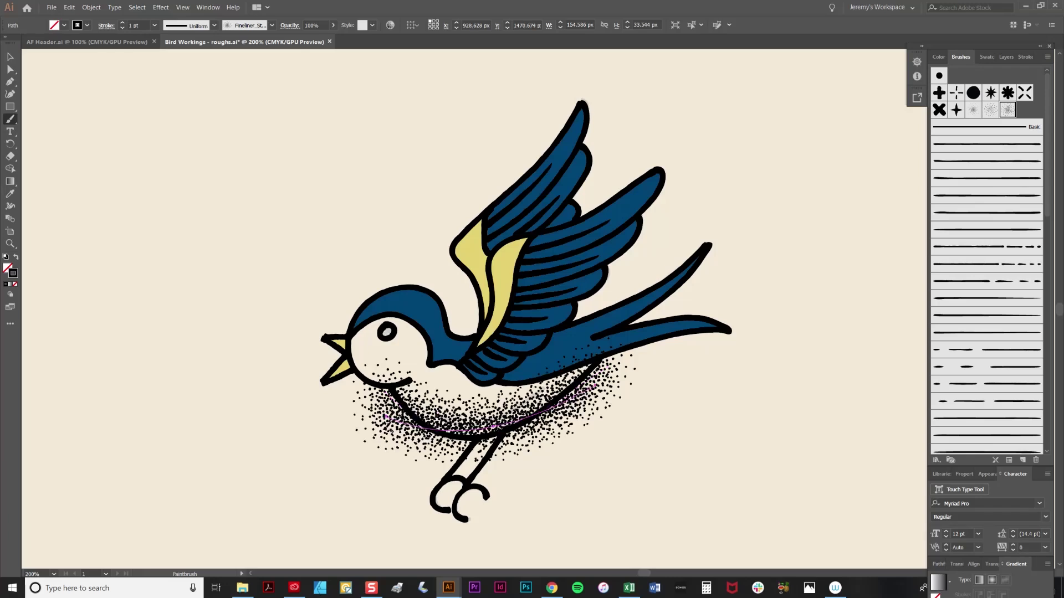
mouse_move(388, 427)
left_mouse_down()
mouse_move(479, 434)
mouse_move(576, 402)
left_mouse_up()
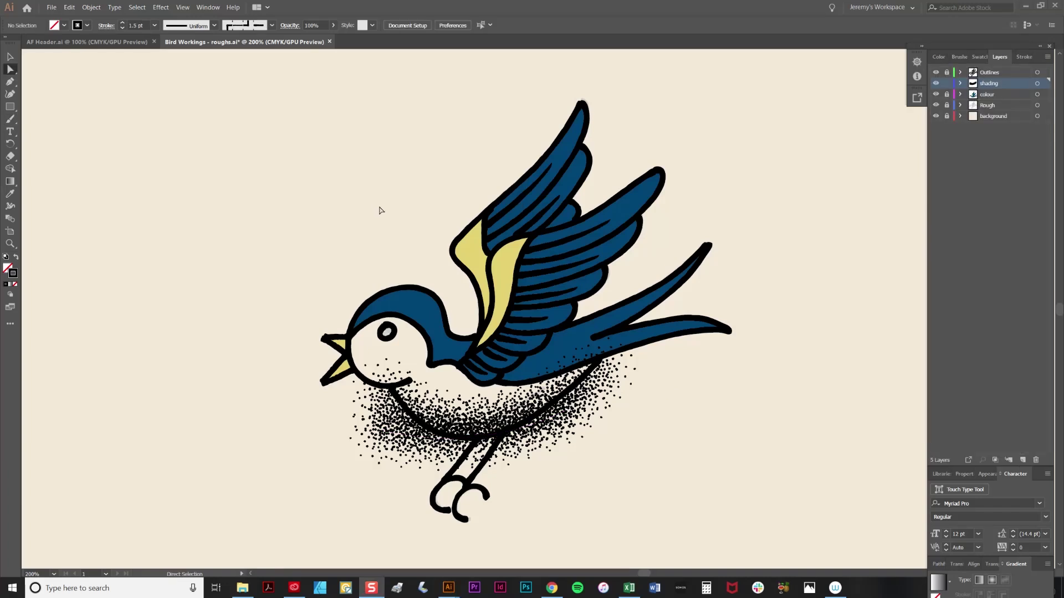
left_click(390, 212)
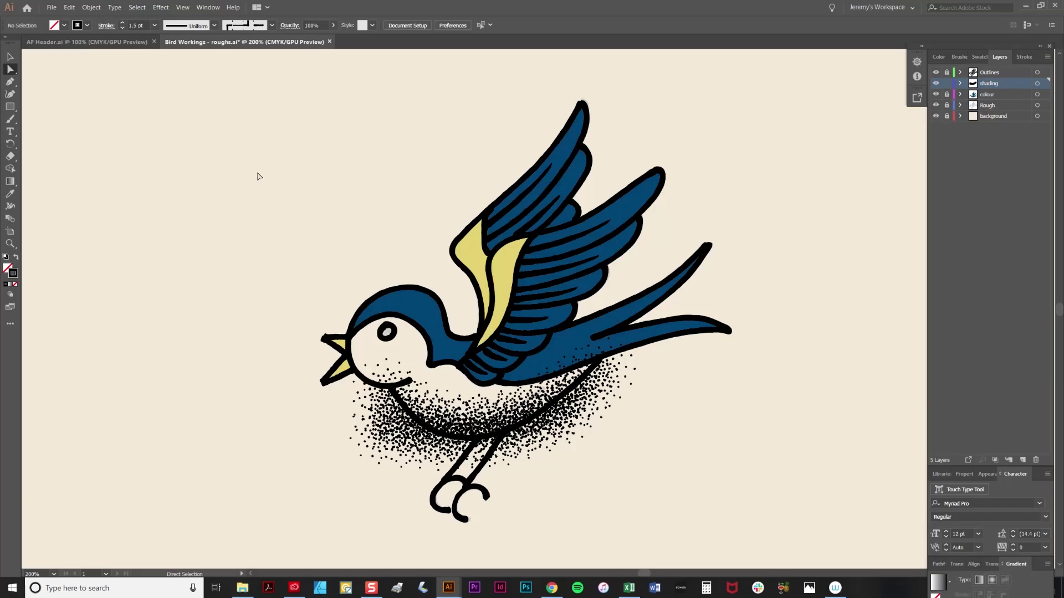
- Draw a closed Pen path around the belly, following its lower outline and the underside of the wing and head
left_click(10, 81)
left_click(391, 386)
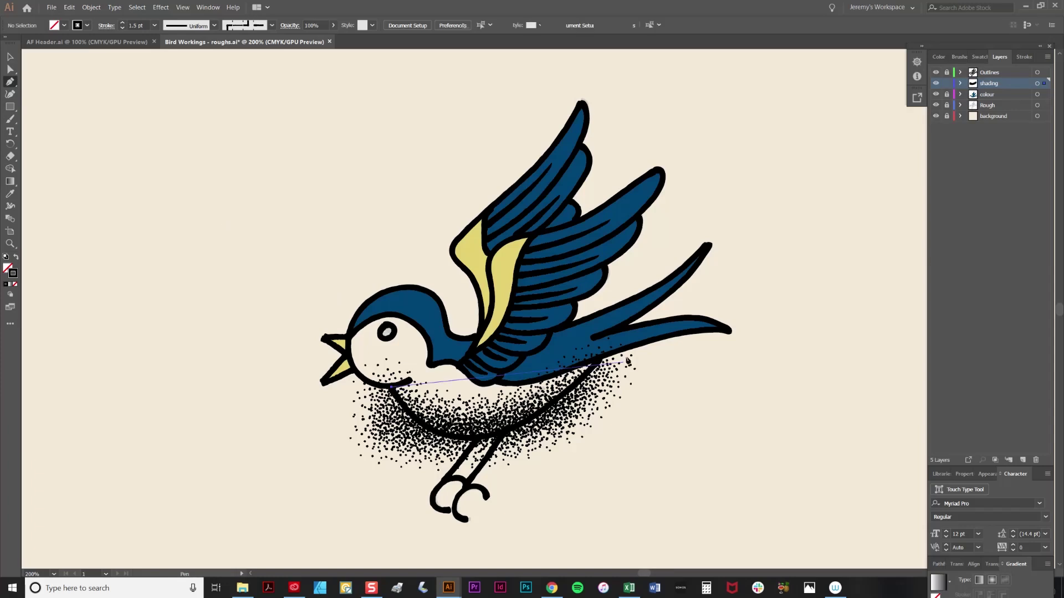
left_click_drag(599, 361, 734, 206)
left_click(599, 360)
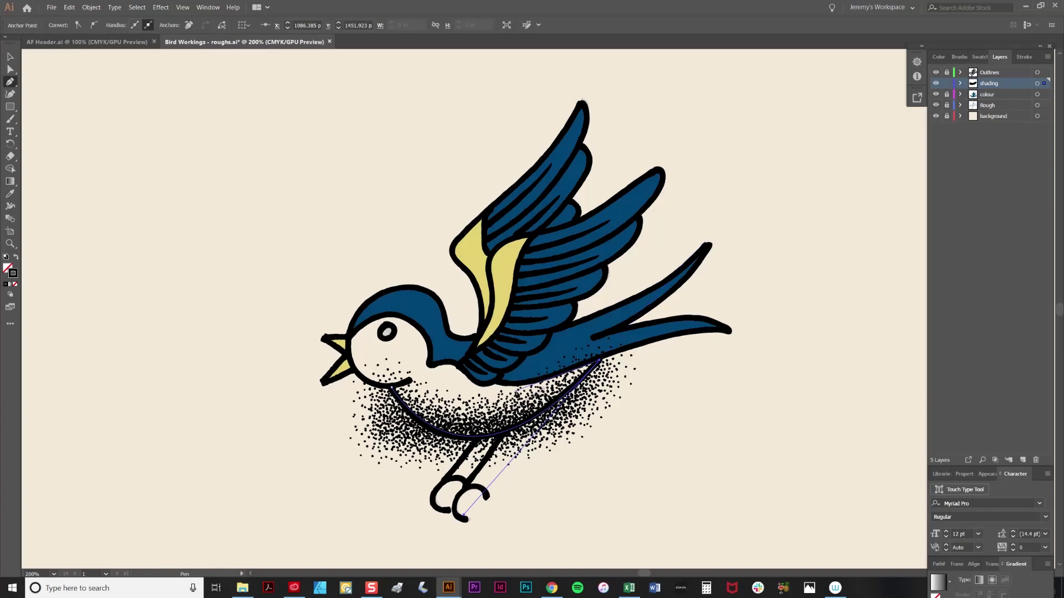
left_click_drag(502, 384, 458, 383)
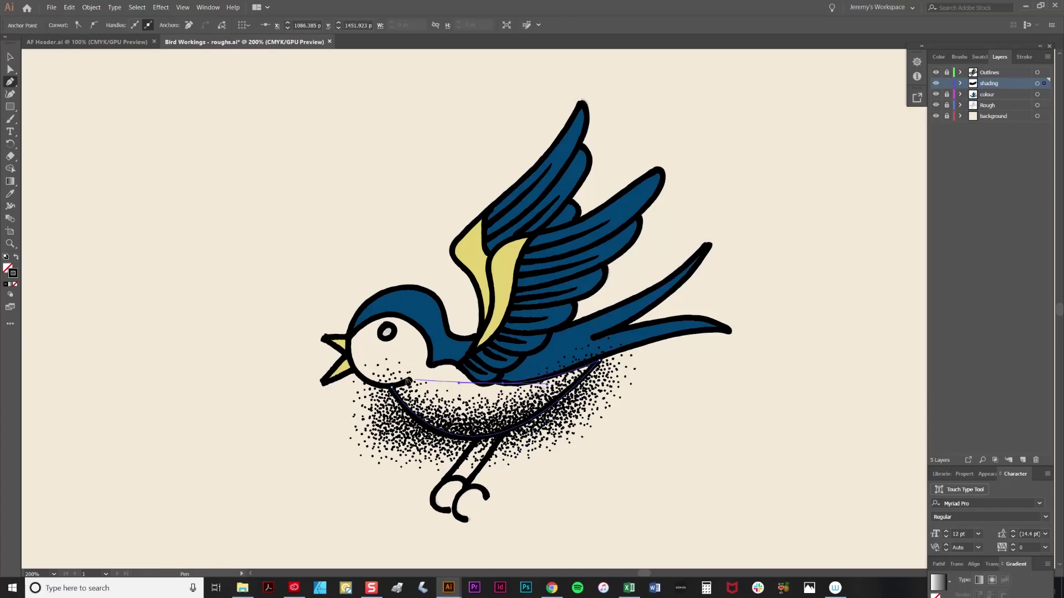
left_click(414, 377)
left_click_drag(391, 387, 379, 388)
key("a")
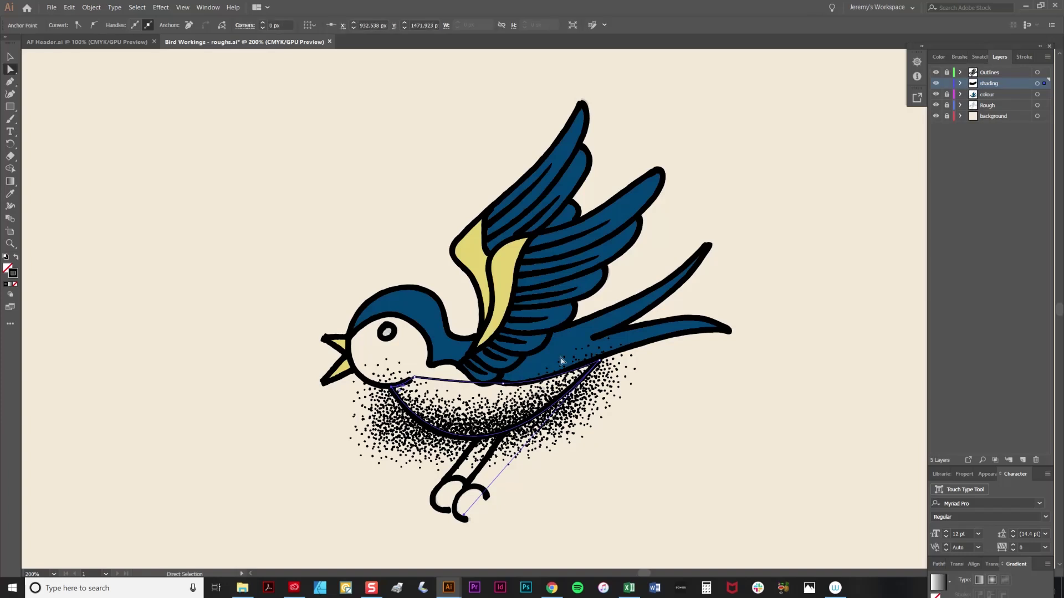
- Select the belly path and the three stipple strokes in the shading layer and make a clipping mask from them
left_click(961, 83)
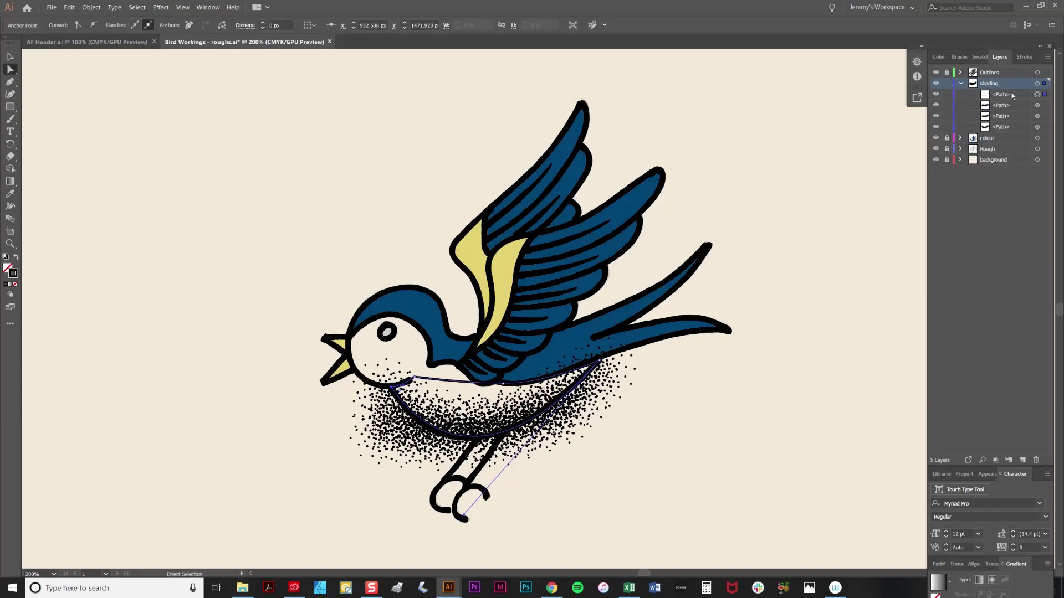
left_click(1028, 94)
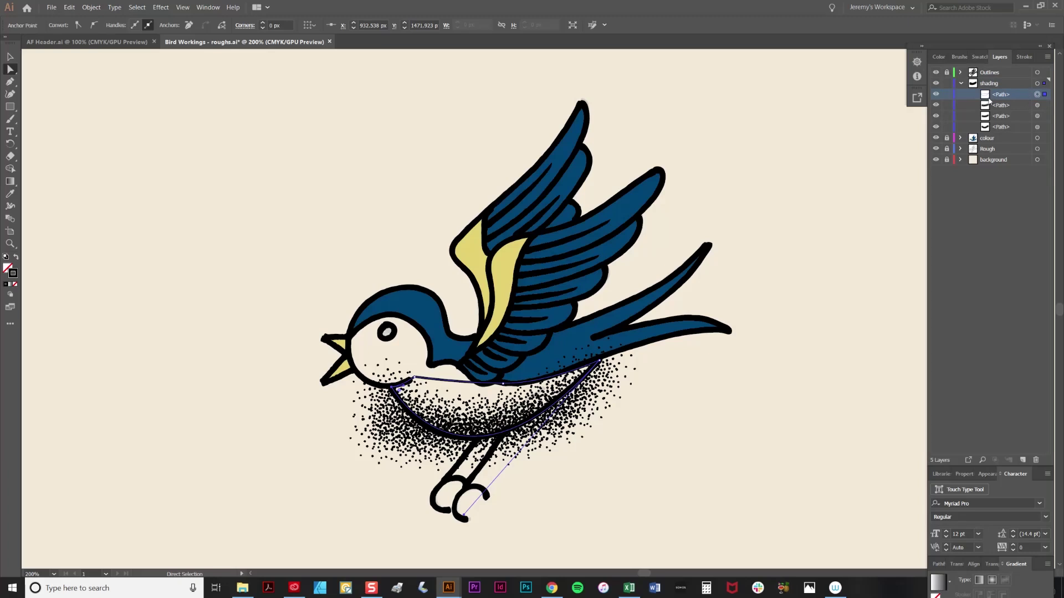
left_click(1037, 95)
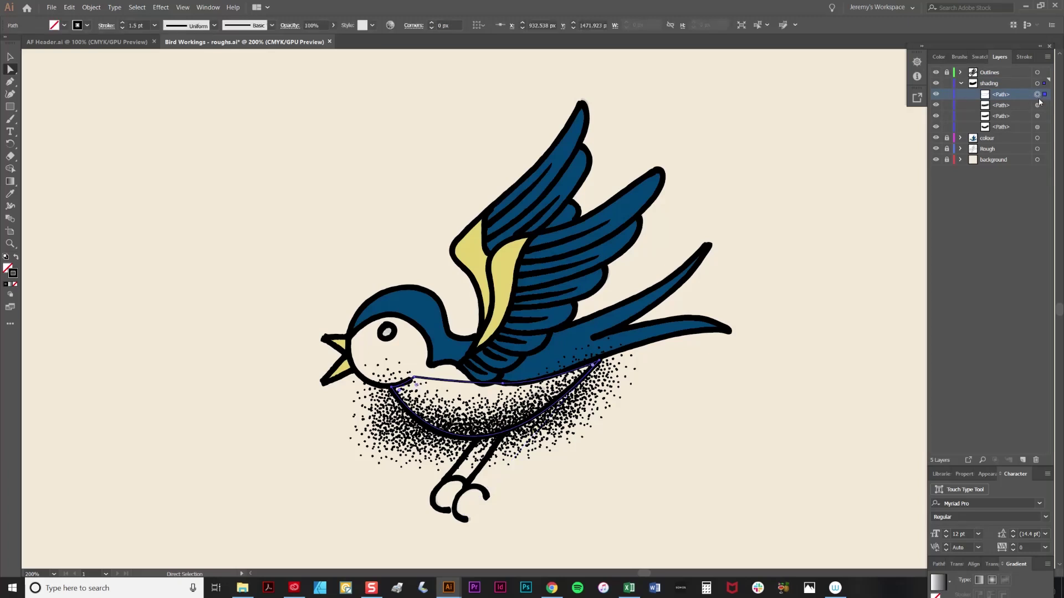
left_click(1037, 105, "shift")
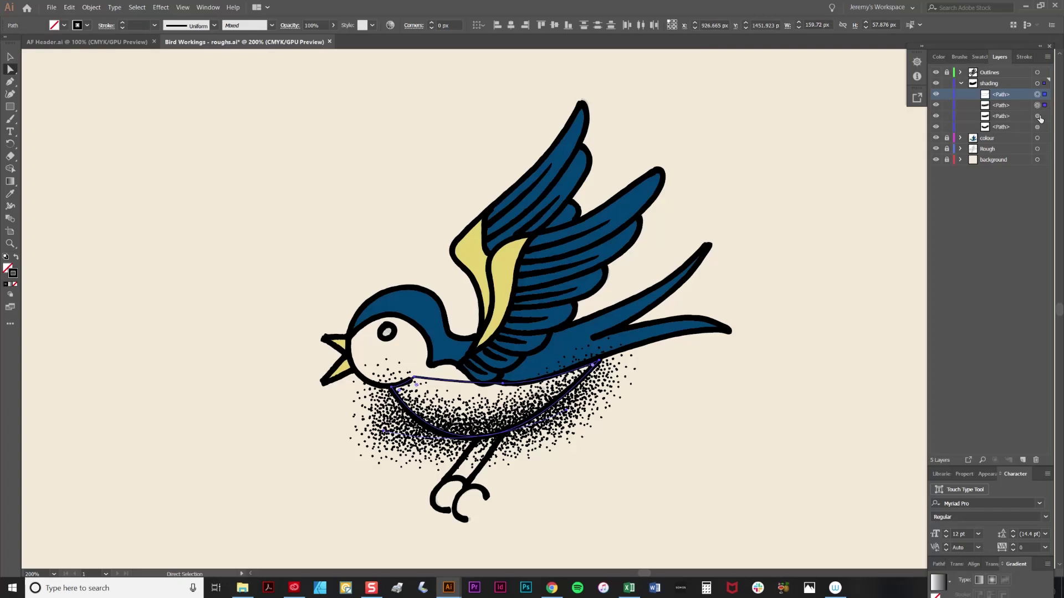
left_click(1037, 116, "shift")
left_click(1037, 127, "shift")
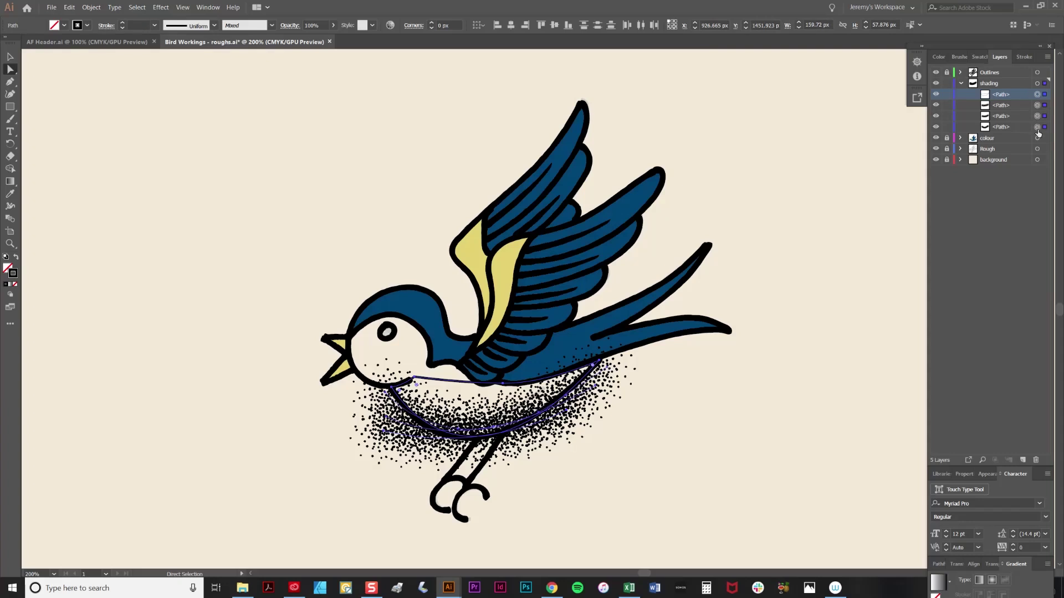
left_click(92, 7)
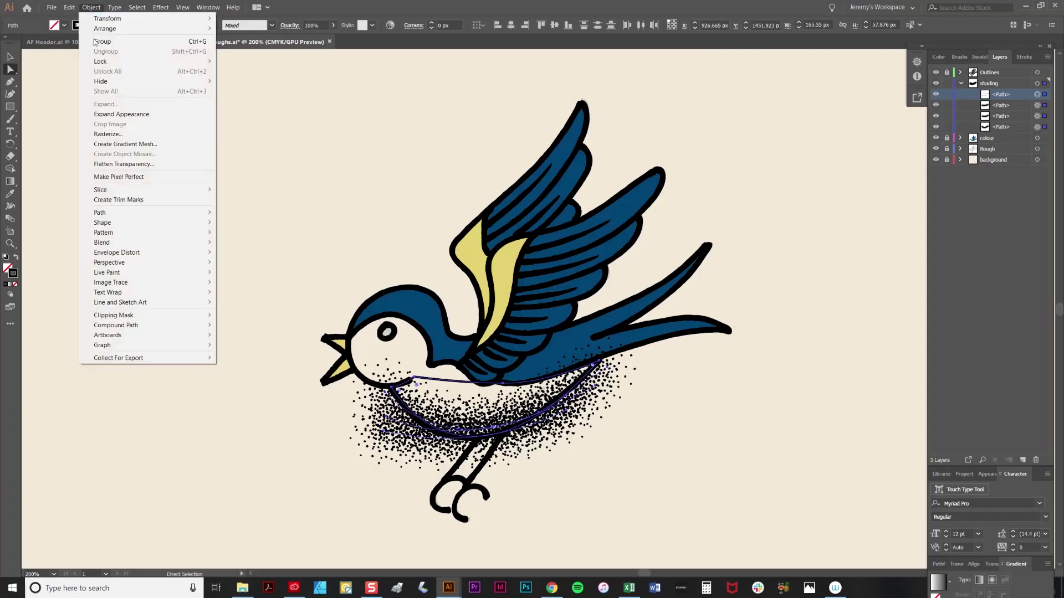
mouse_move(166, 315)
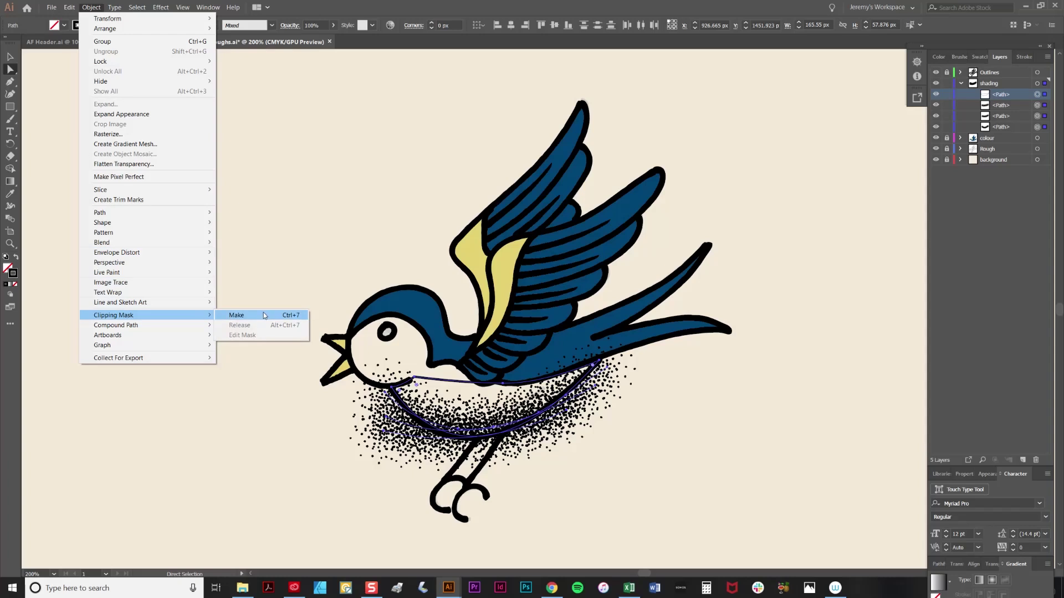
left_click(238, 315)
left_click(252, 342)
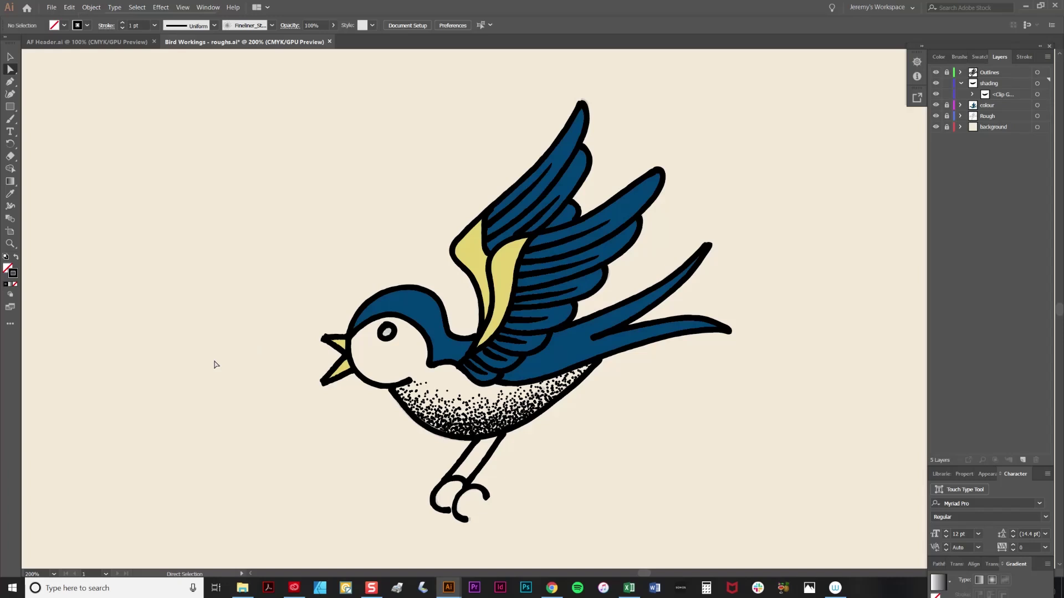
- Adjust the clipping path's curve handle so the mask follows the belly's lower outline
left_click(436, 431)
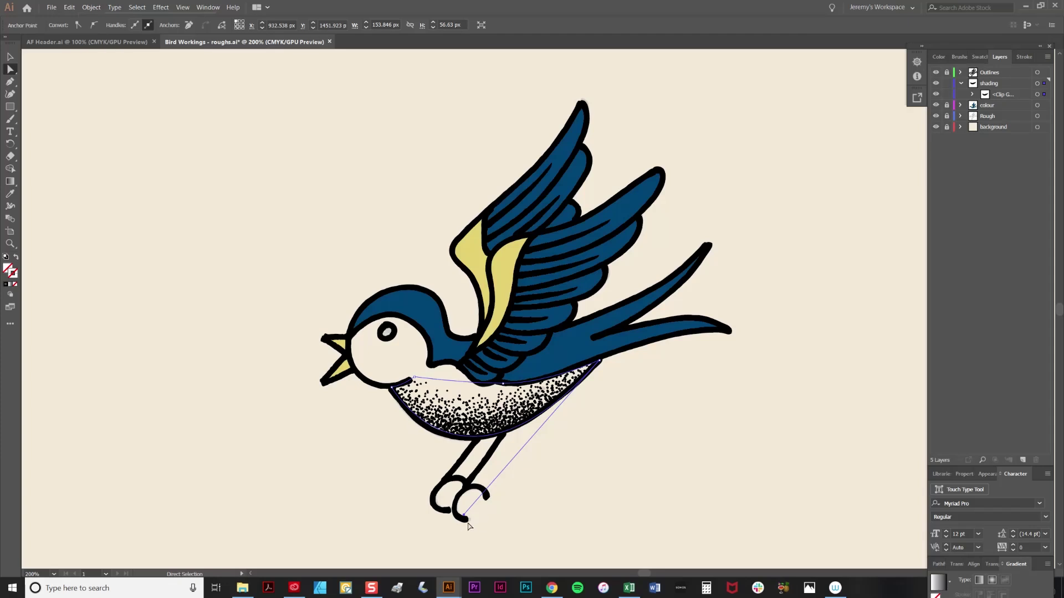
left_click_drag(465, 518, 458, 526)
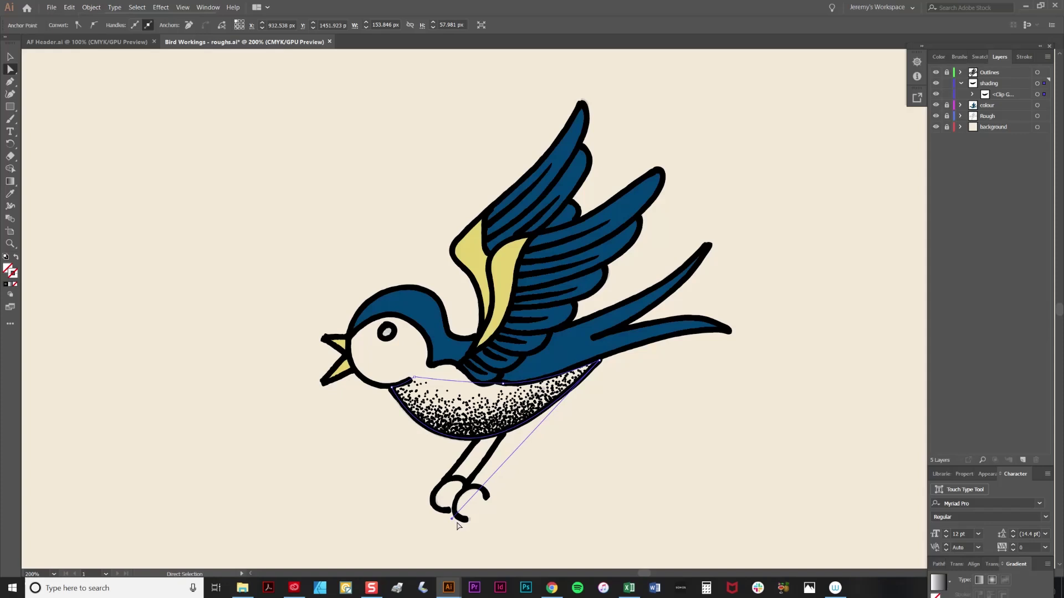
left_click(651, 392)
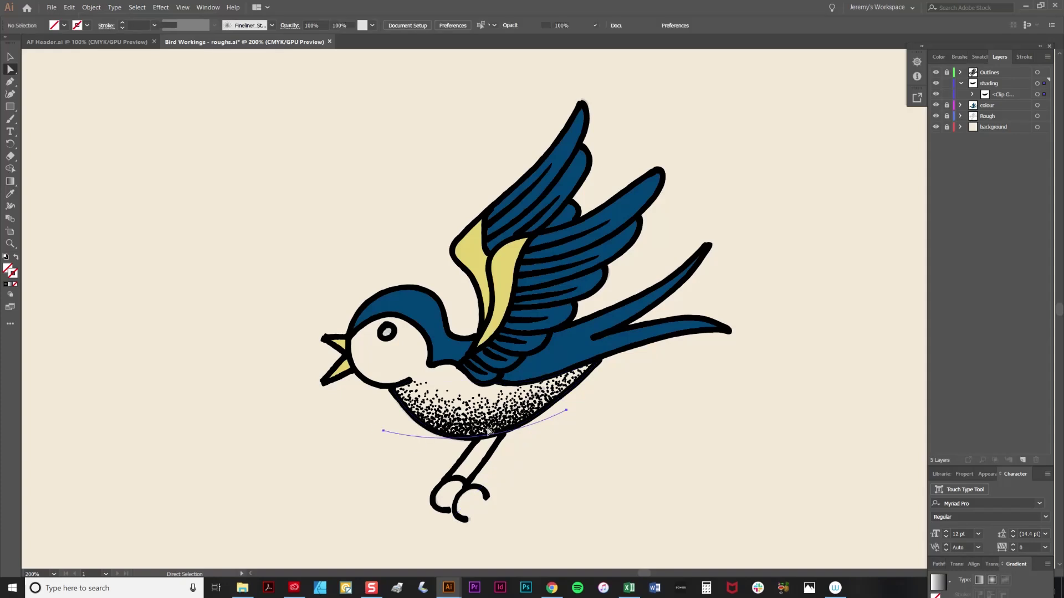
- Try shifting two of the stipple strokes upward inside the belly's clipping mask
left_click_drag(485, 434, 487, 423)
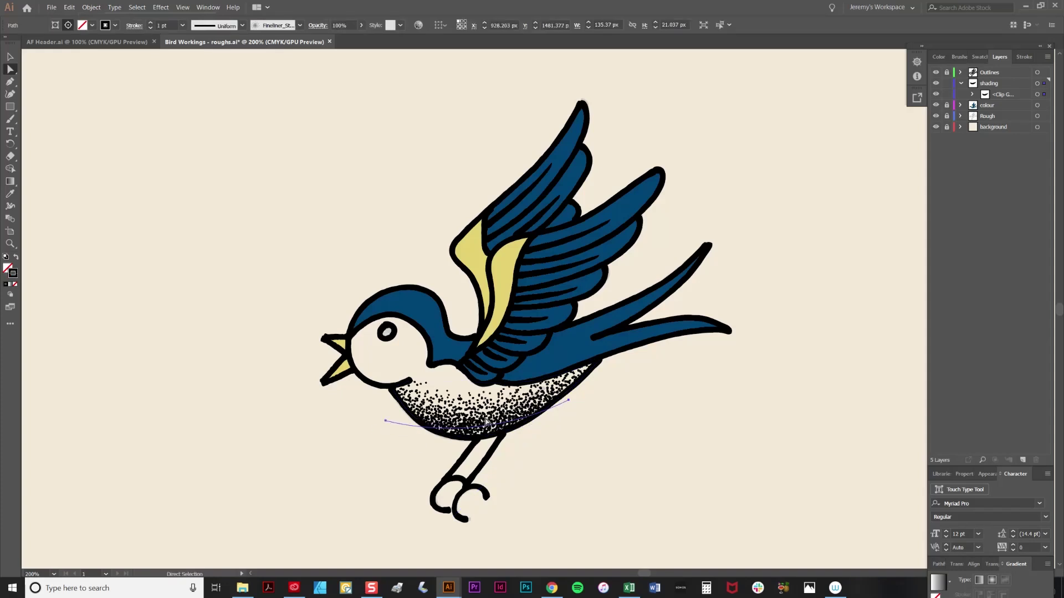
key("ctrl+z")
left_click(482, 404)
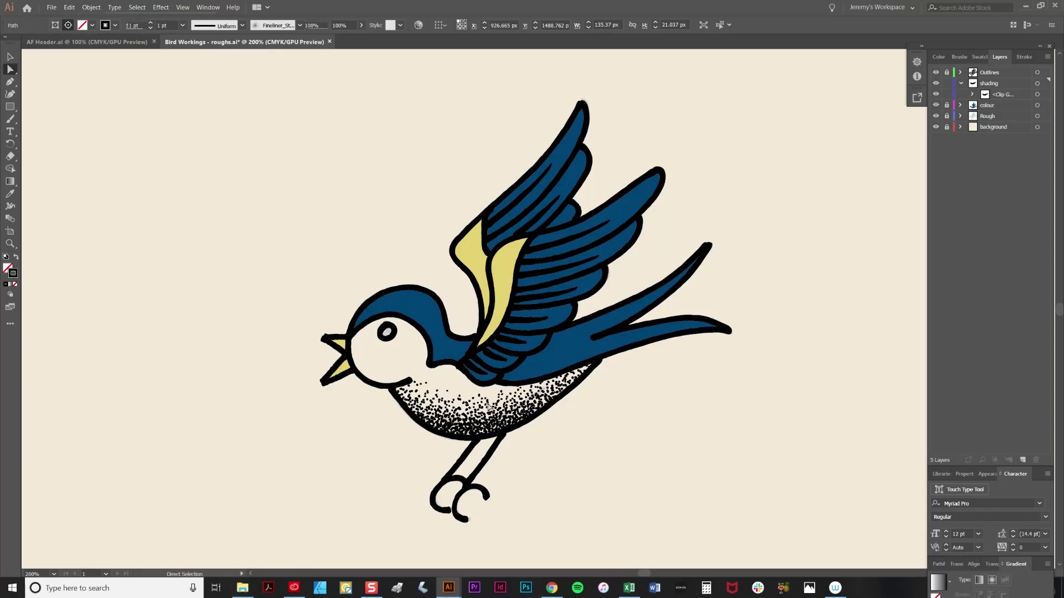
left_click_drag(488, 412, 486, 401)
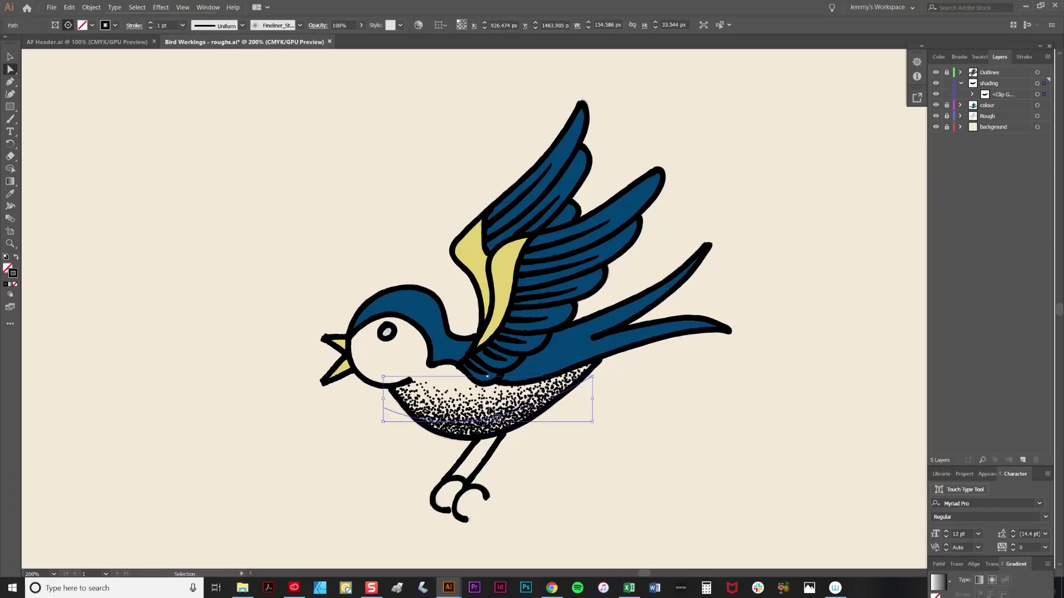
key("ctrl+z")
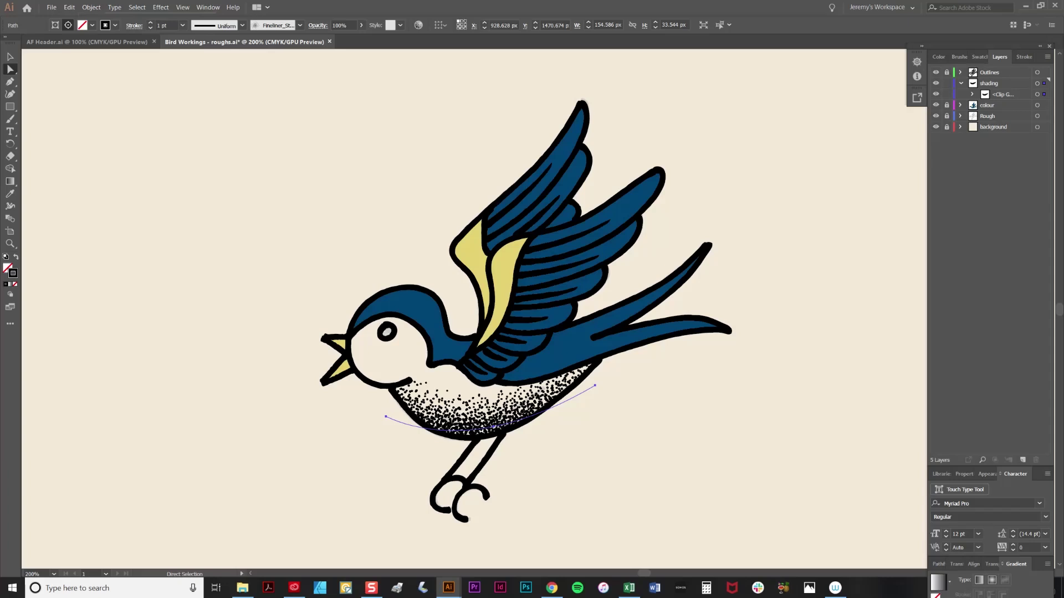
key("ctrl+shift+a")
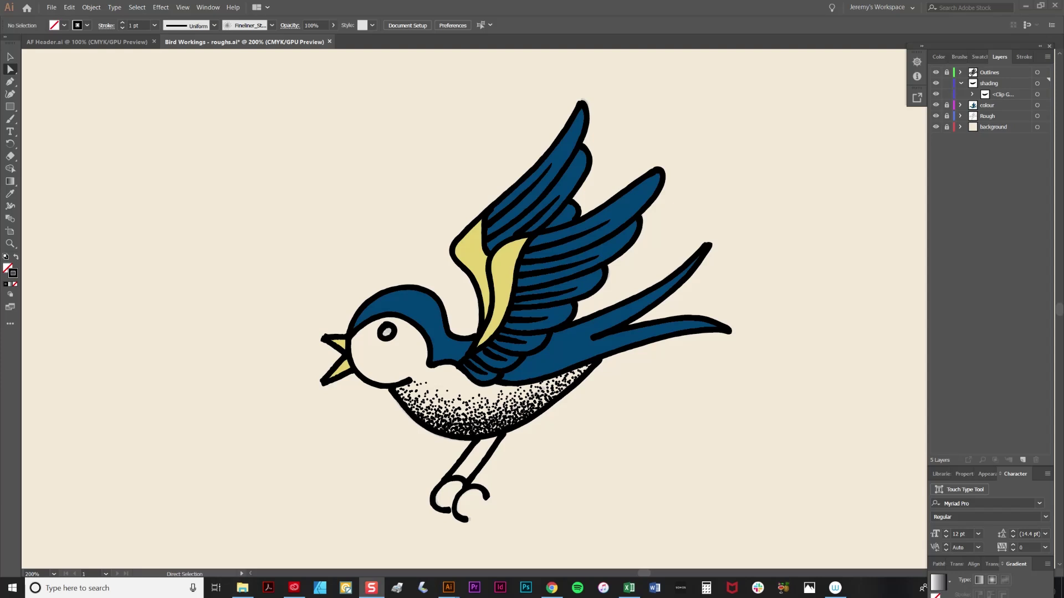
- Unlock the Outlines layer and fill the bird's eye with black
left_click(947, 72)
left_click(392, 333)
left_click(939, 57)
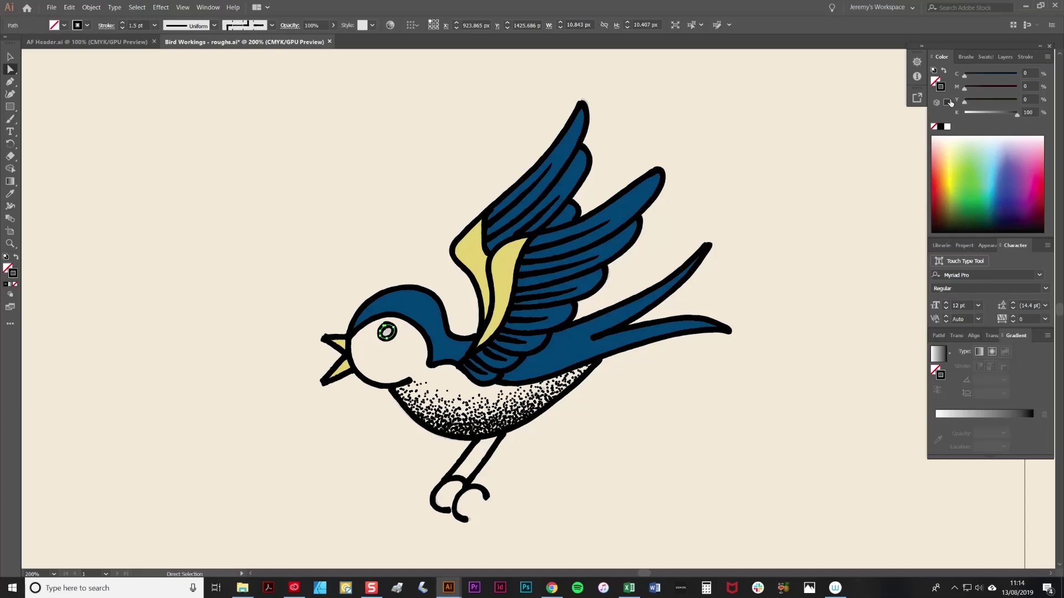
left_click(999, 56)
- Reuse the belly's black stipple brush to paint two shading strokes across the top of the bird's head
left_click(492, 416)
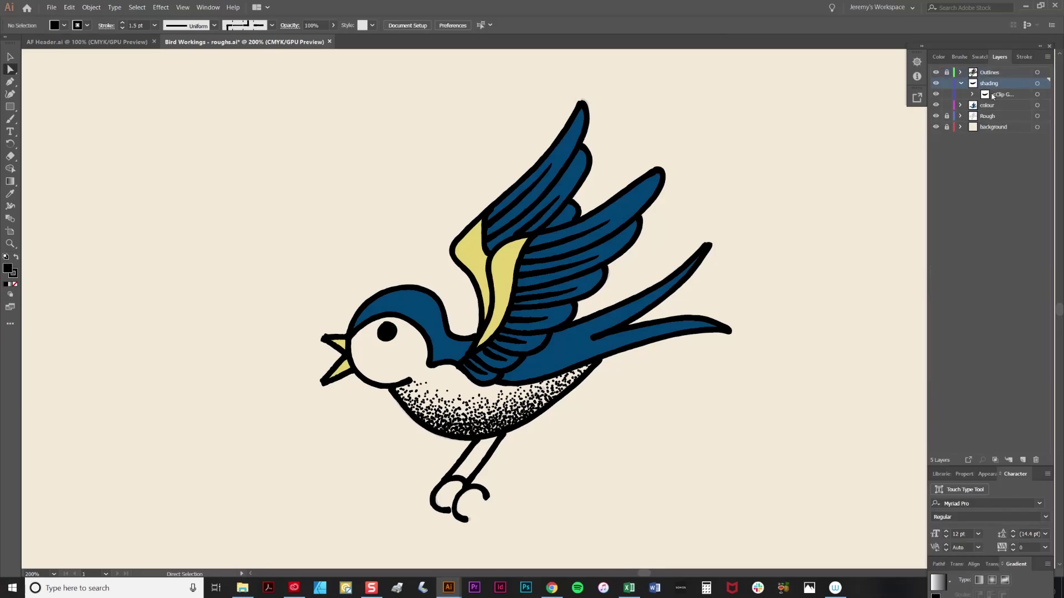
left_click(10, 119)
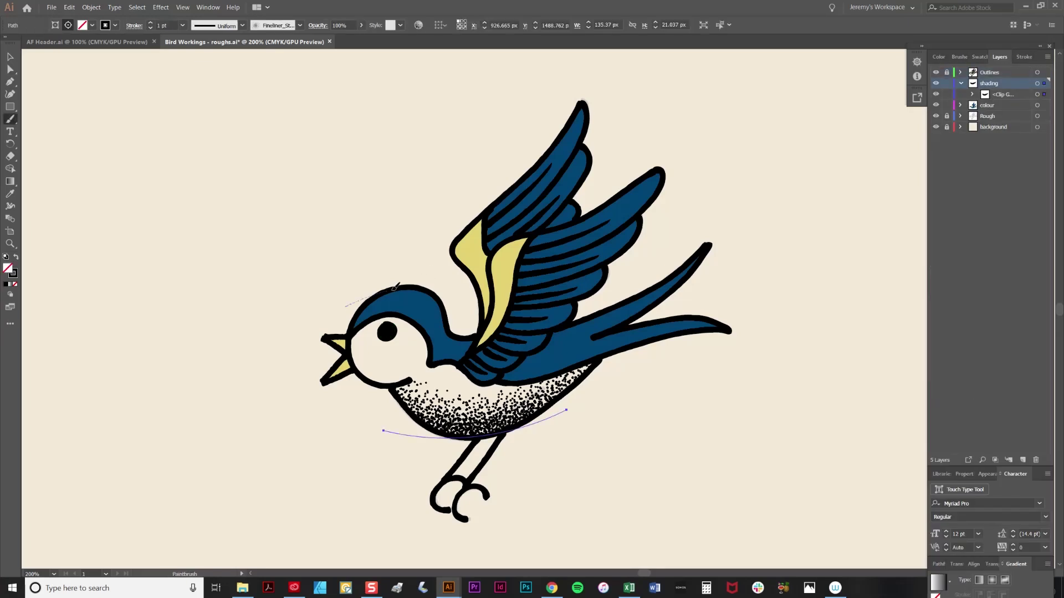
left_click_drag(345, 306, 503, 332)
left_click_drag(370, 283, 476, 304)
left_click(10, 82)
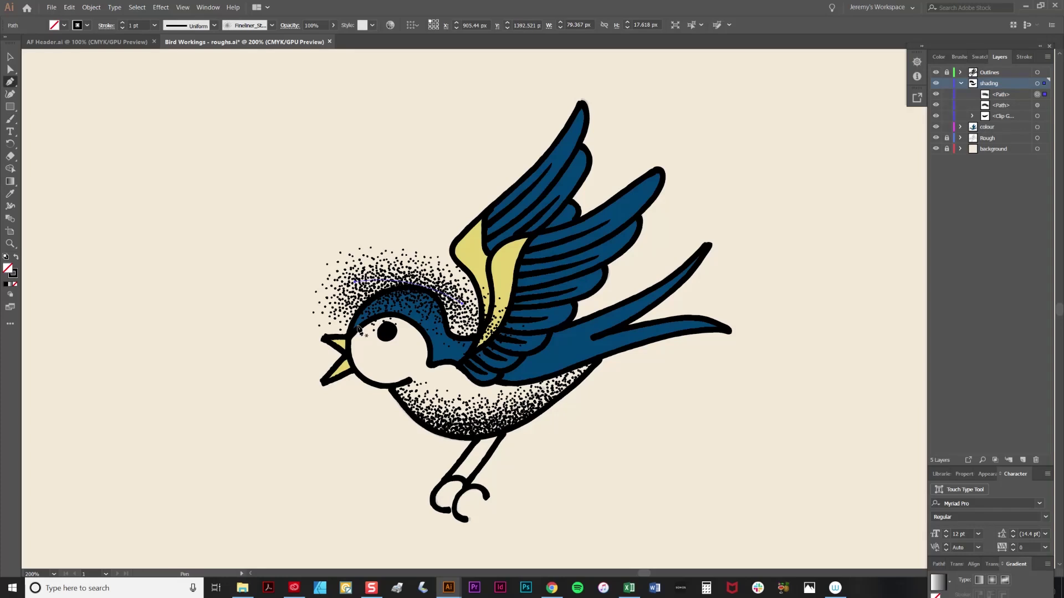
- Draw a closed Pen path around the blue cap and nape of the bird's head
mouse_move(349, 333)
left_mouse_down()
mouse_move(412, 288)
mouse_move(442, 287)
mouse_move(452, 340)
mouse_move(510, 331)
left_mouse_up()
left_click(477, 338)
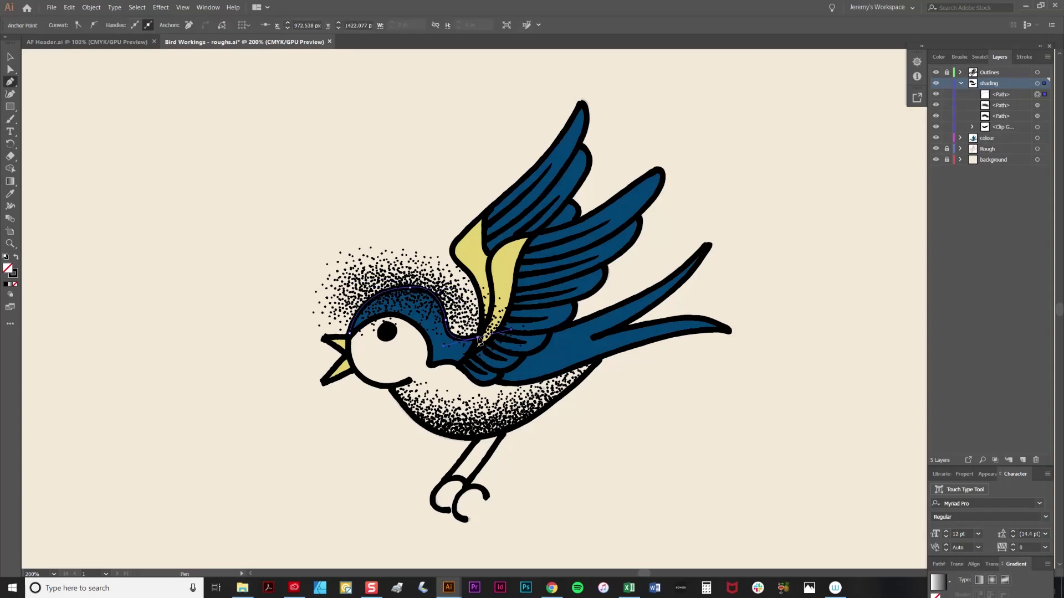
left_click(459, 367)
left_click_drag(431, 365, 412, 372)
left_click(424, 332)
left_click_drag(350, 333, 345, 336)
- Make a clipping mask from the head path so it confines the head's stipple strokes
key("a")
left_click_drag(305, 378, 458, 275)
key("ctrl+7")
left_click(454, 313)
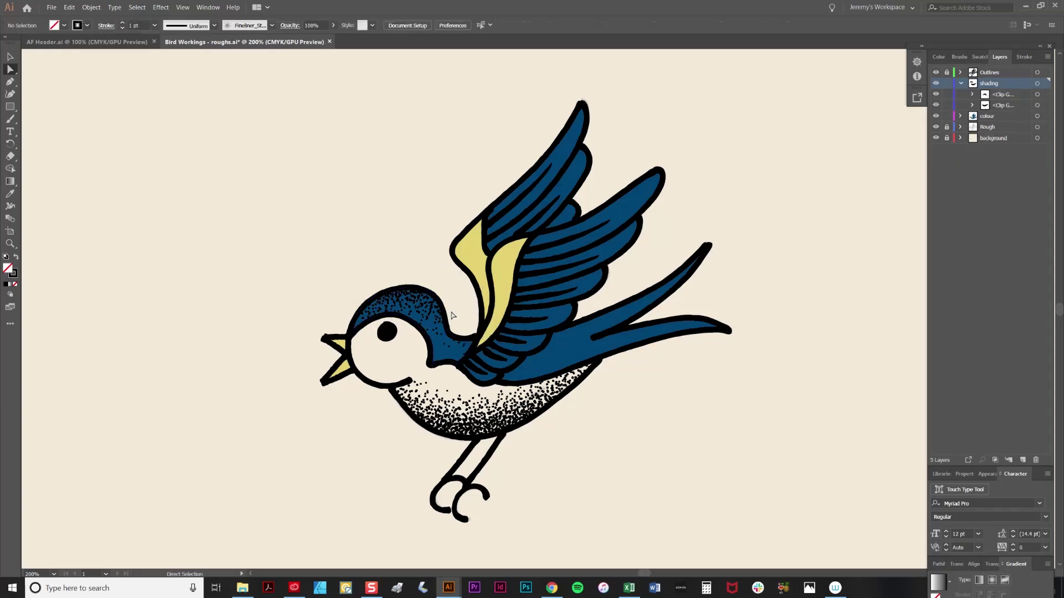
- Paint another stipple stroke down the back of the neck and move it into the head's clip group
left_click(427, 324)
key("b")
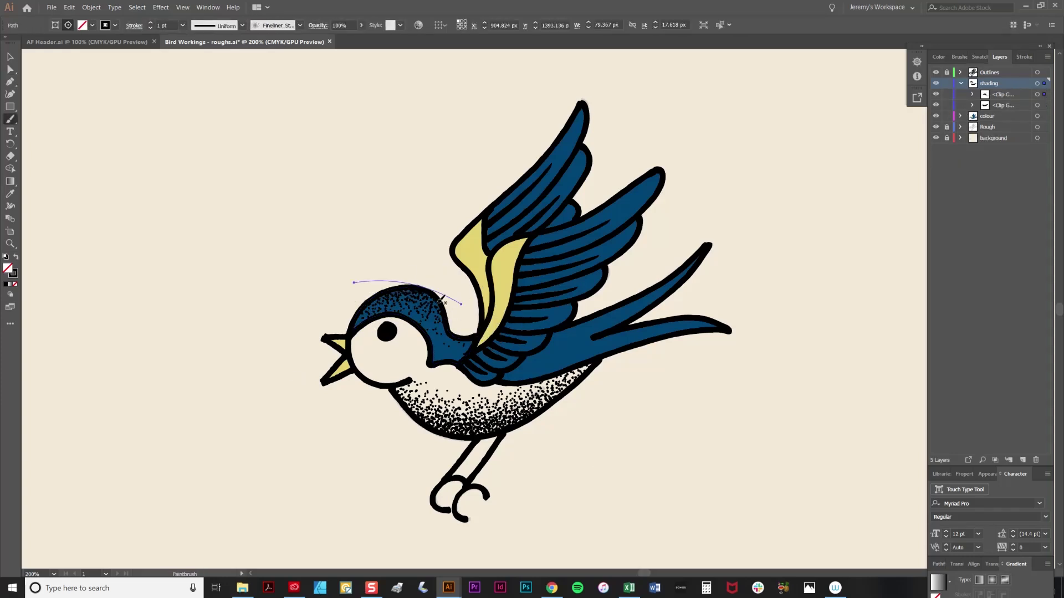
left_click_drag(438, 307, 501, 335)
left_click_drag(1002, 95, 1002, 105)
- Paint overlapping stipple shading strokes across the lower back and the base of the forked tail
left_click(642, 319, "ctrl")
left_click_drag(498, 388, 577, 317)
left_click_drag(533, 371, 582, 302)
mouse_move(589, 308)
left_mouse_down()
mouse_move(498, 387)
mouse_move(618, 302)
left_mouse_up()
left_click_drag(591, 377, 630, 273)
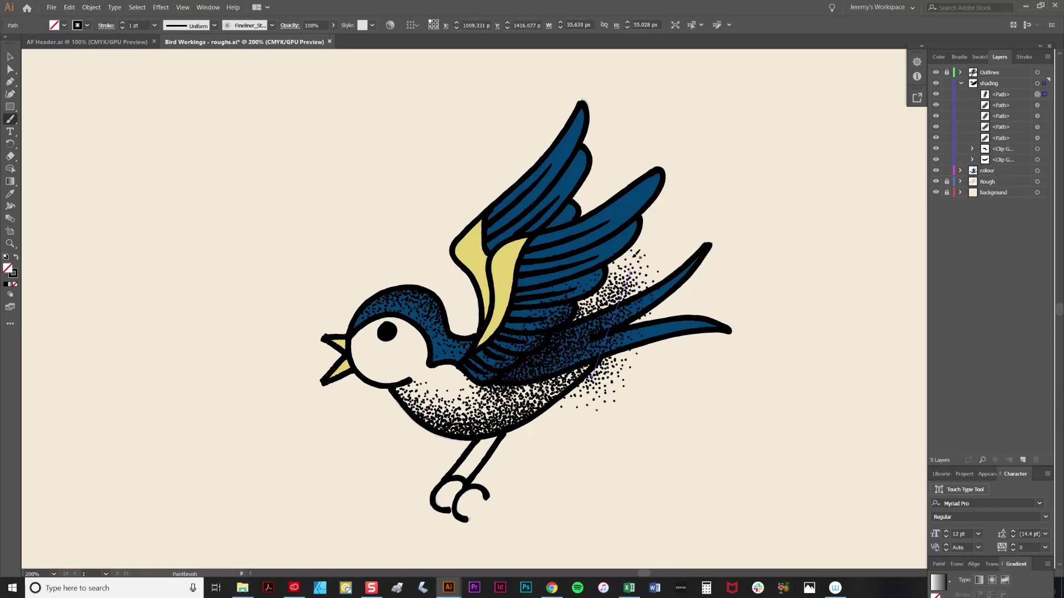
- Trace the lower back and both forked tail feathers with a closed Pen path over the stippling
key("p")
left_click(489, 385)
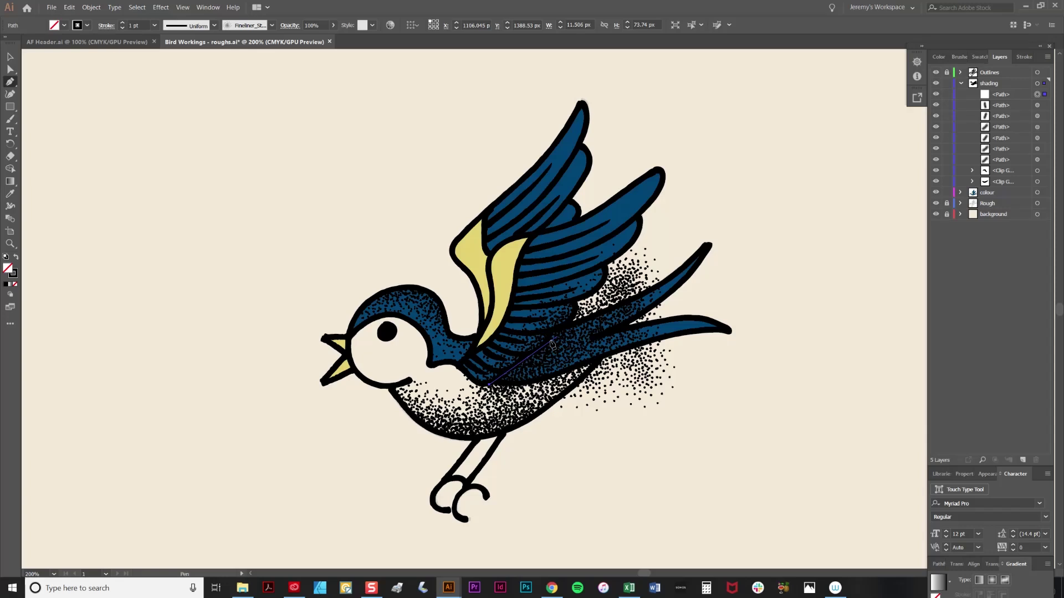
left_click(524, 356)
left_click_drag(524, 356, 558, 310)
left_click(550, 331)
left_click_drag(702, 247, 734, 197)
left_click(702, 248)
left_click(604, 335)
left_click_drag(725, 330, 754, 360)
left_click_drag(593, 359, 471, 381)
left_click(592, 359)
left_click(504, 383)
left_click(489, 385)
- Adjust the curve at the tail path's inner fork so it follows the upper tail feather
key("a")
left_click(749, 283)
left_click(603, 335)
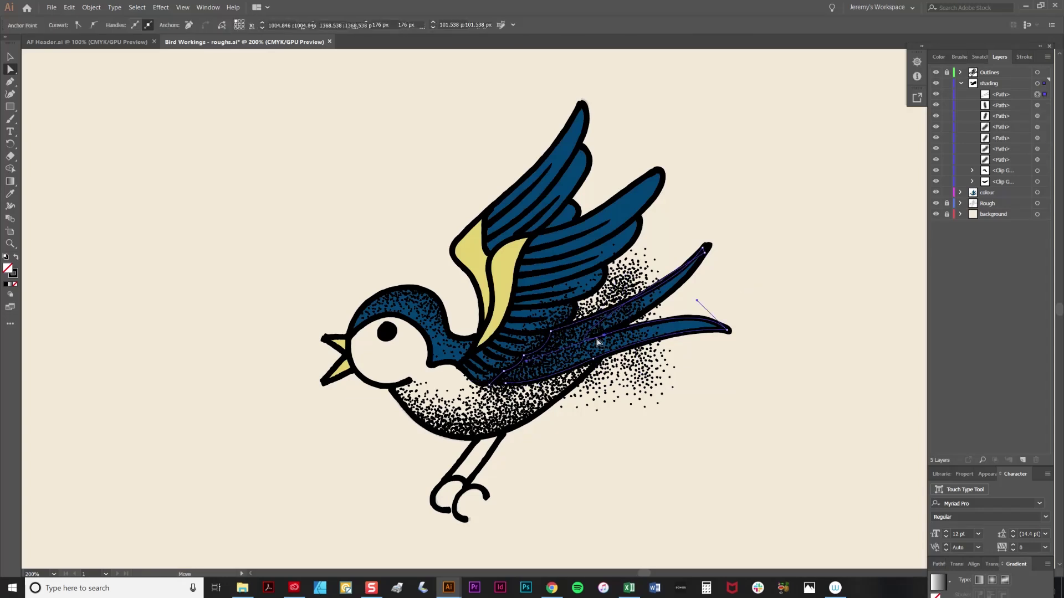
mouse_move(532, 366)
left_mouse_down()
mouse_move(711, 282)
mouse_move(688, 288)
left_mouse_up()
- Make a clipping mask from the tail path and all of the tail's stipple strokes
left_click_drag(1039, 105, 1037, 160)
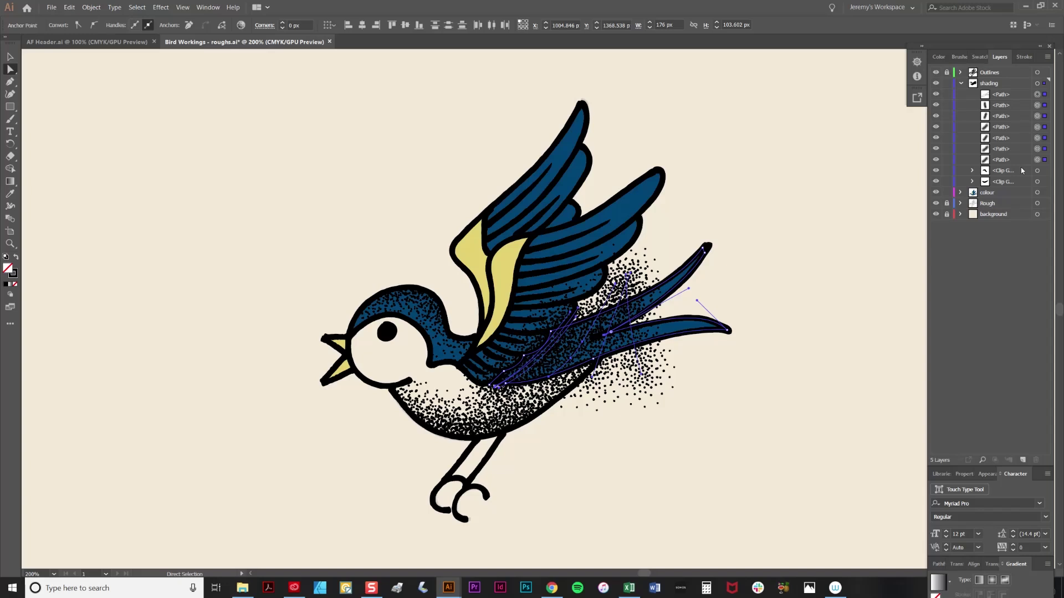
left_click(91, 7)
mouse_move(114, 314)
left_click(256, 314)
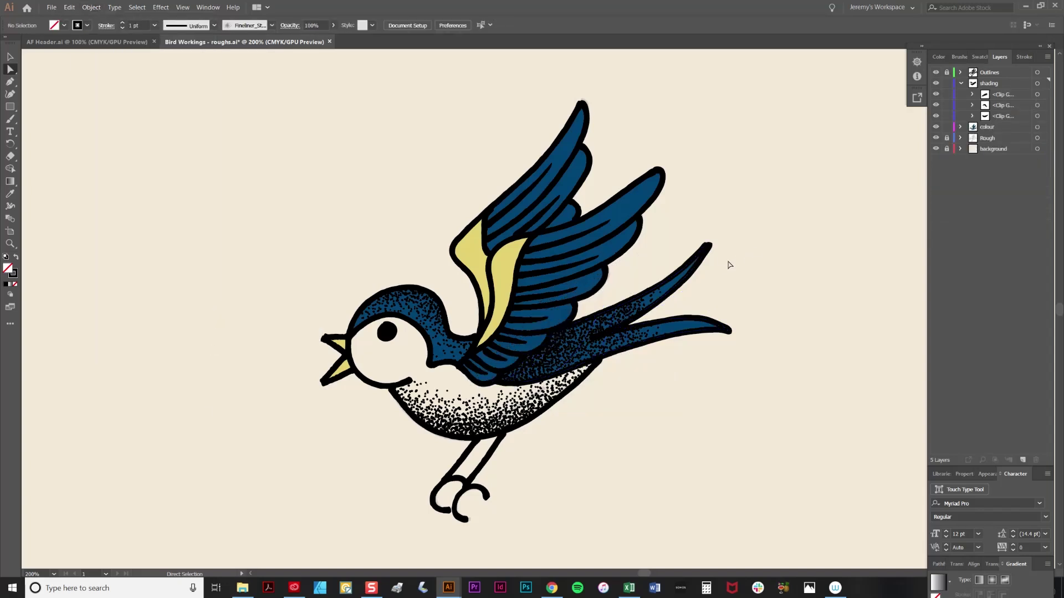
- Paint a contour detail stroke inside each yellow wing patch with a fineliner brush that breaks into dashes at one end
key("F5")
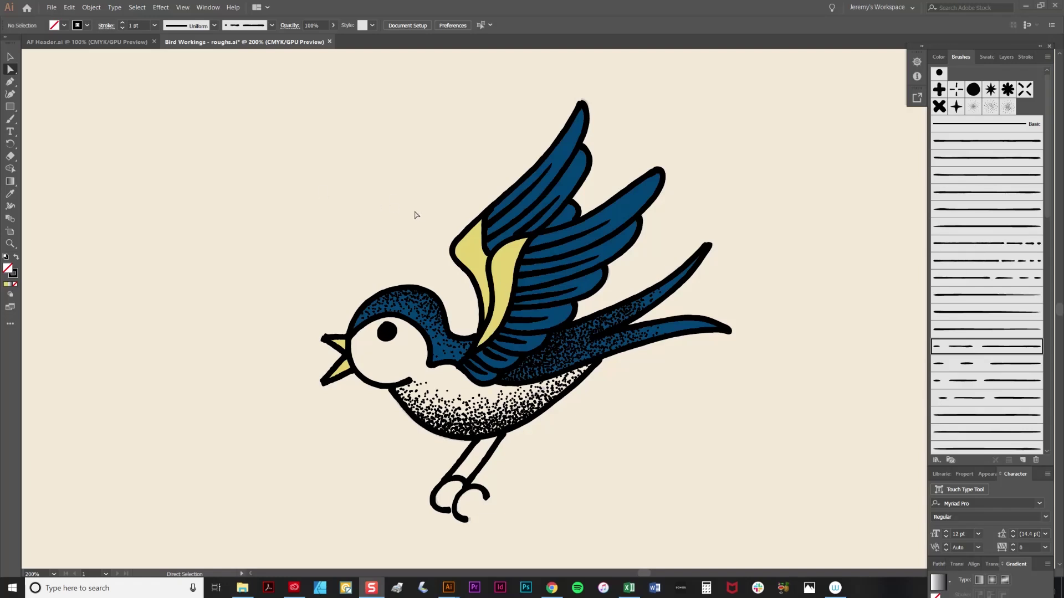
left_click(10, 119)
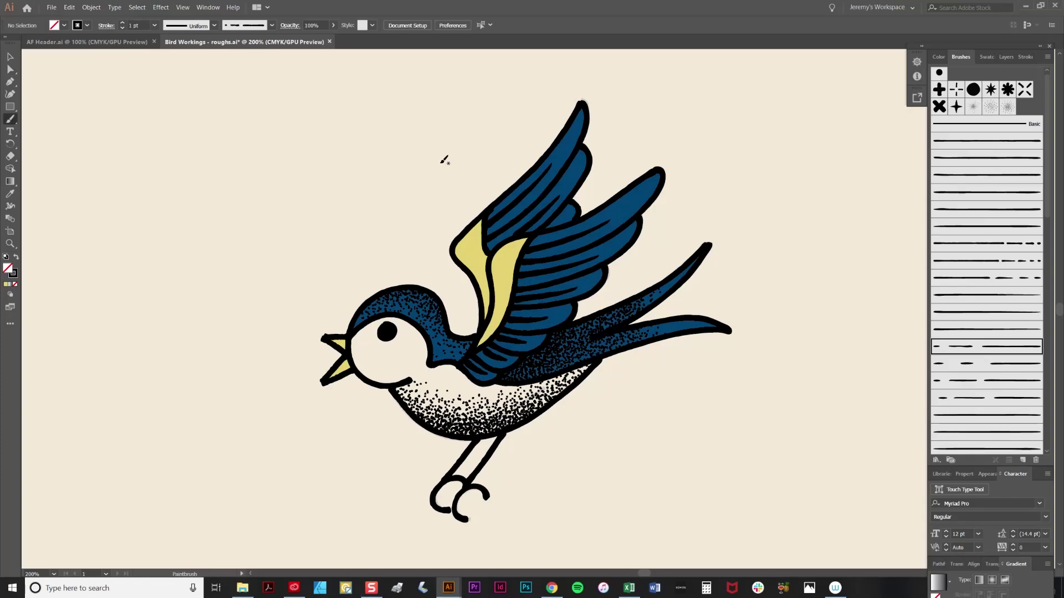
left_click(997, 264)
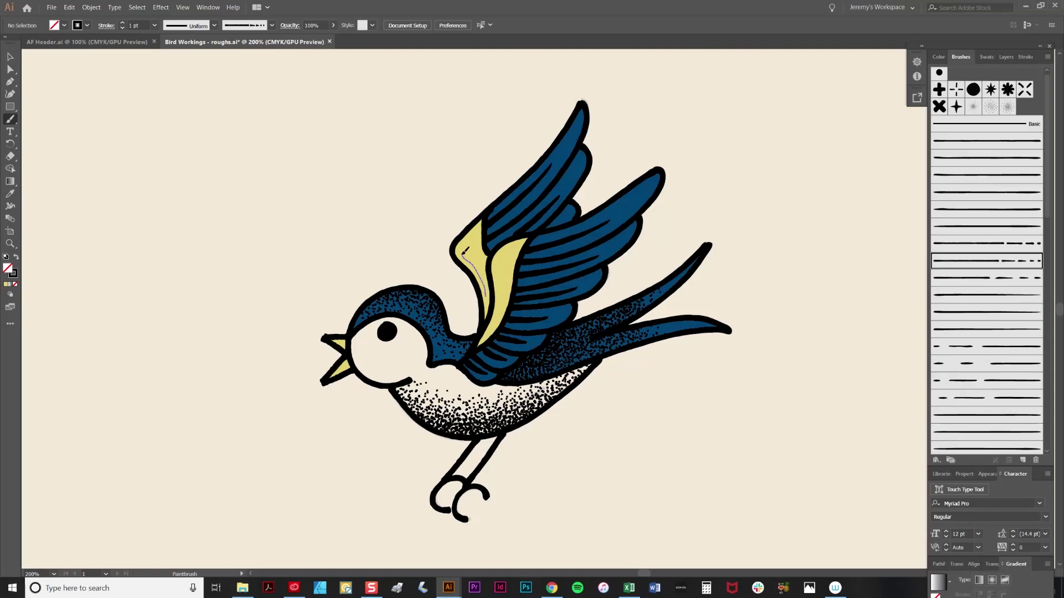
left_click_drag(468, 242, 471, 236)
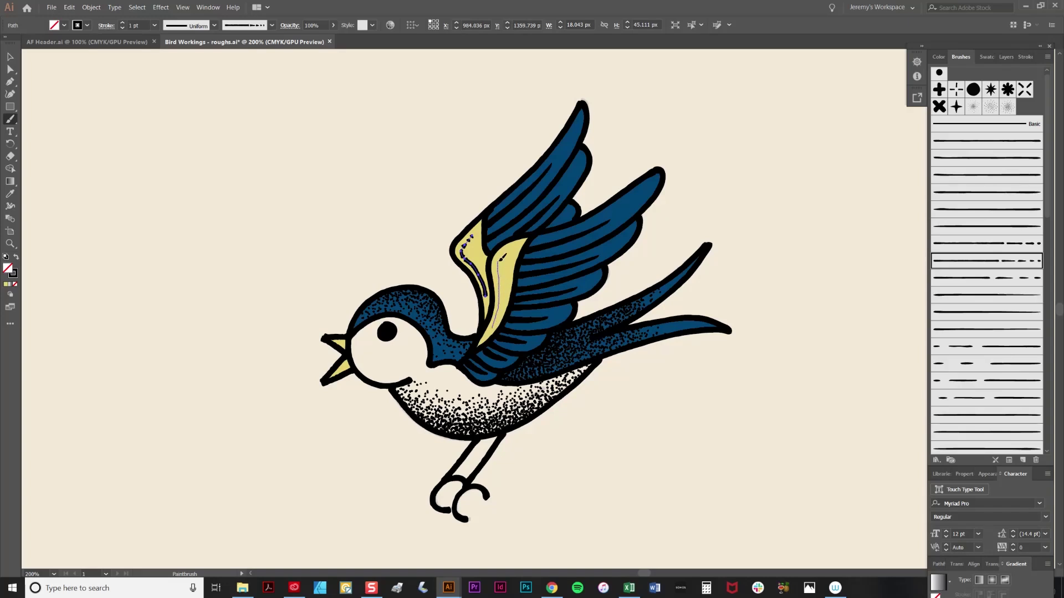
left_click_drag(517, 245, 521, 243)
- Reposition the upper end anchor of the detail stroke in the rear wing's yellow patch
key("a")
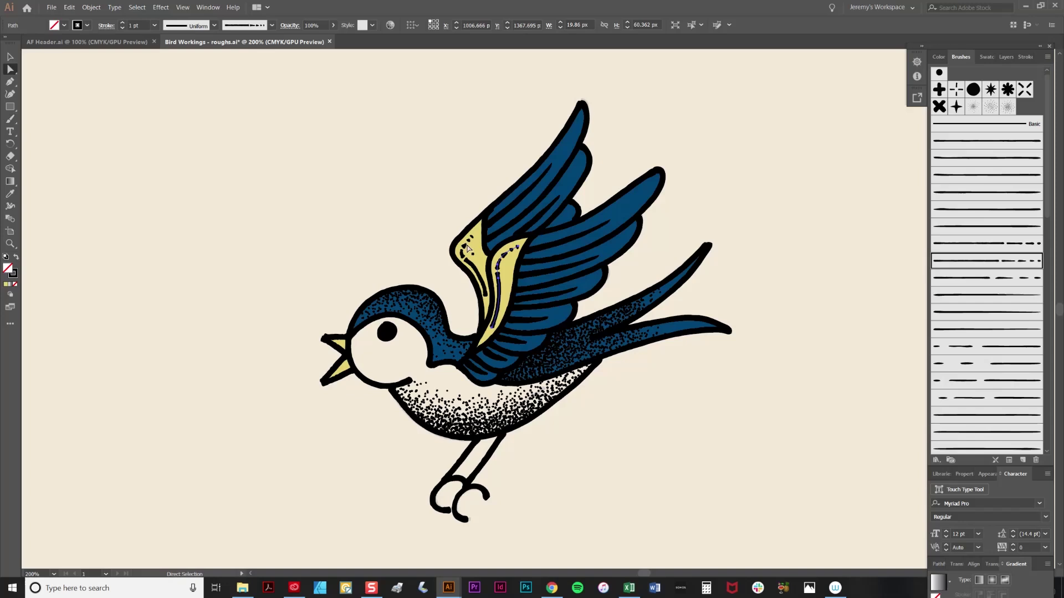
left_click(468, 250)
left_click(473, 238)
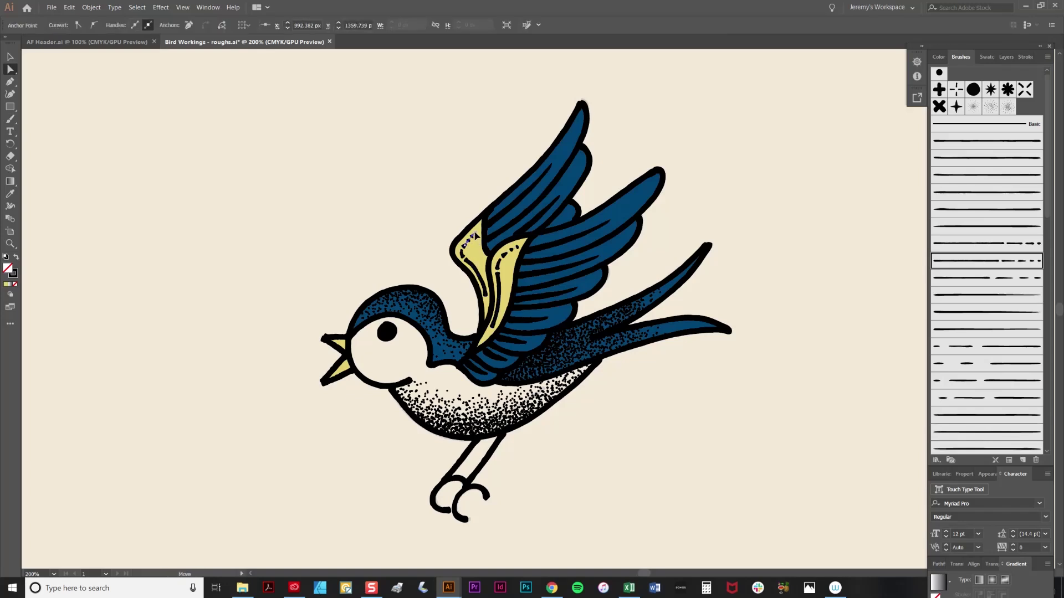
left_click(476, 271)
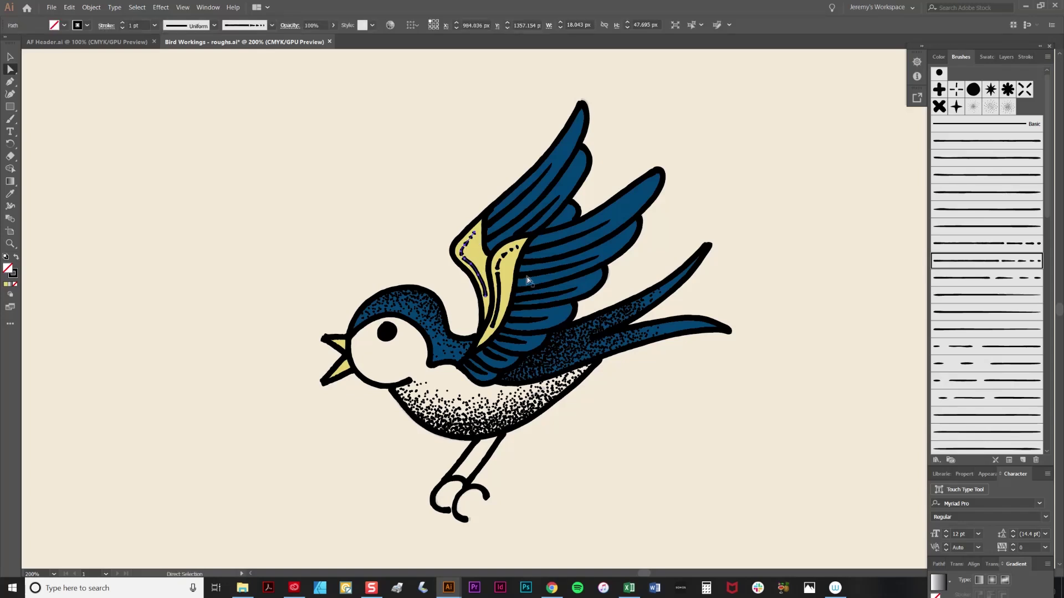
- Apply other broken-line fineliner brushes to the two detail strokes in the yellow wing patches
left_click(988, 244)
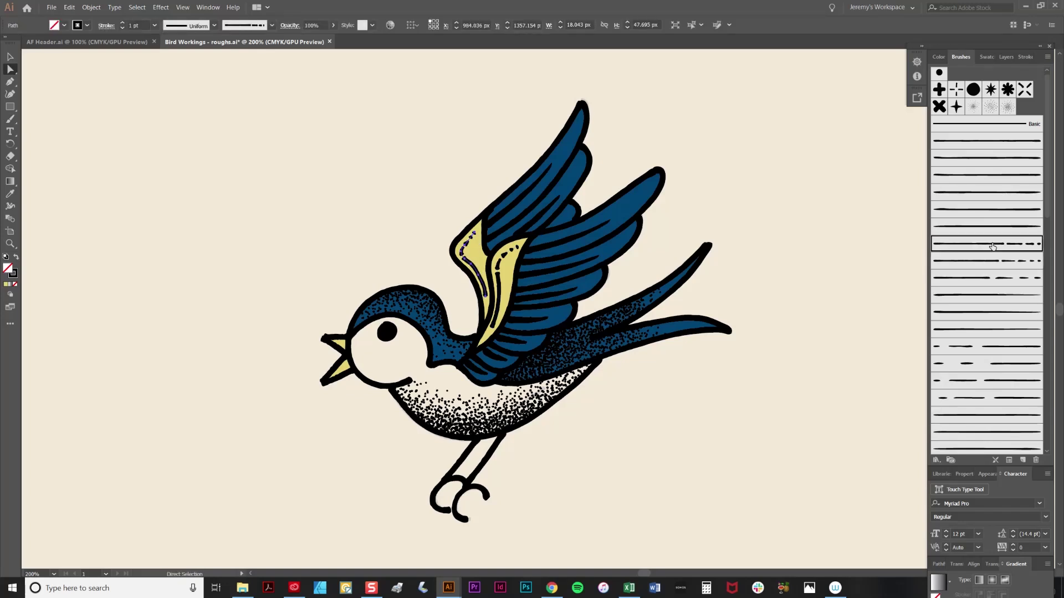
left_click(504, 288)
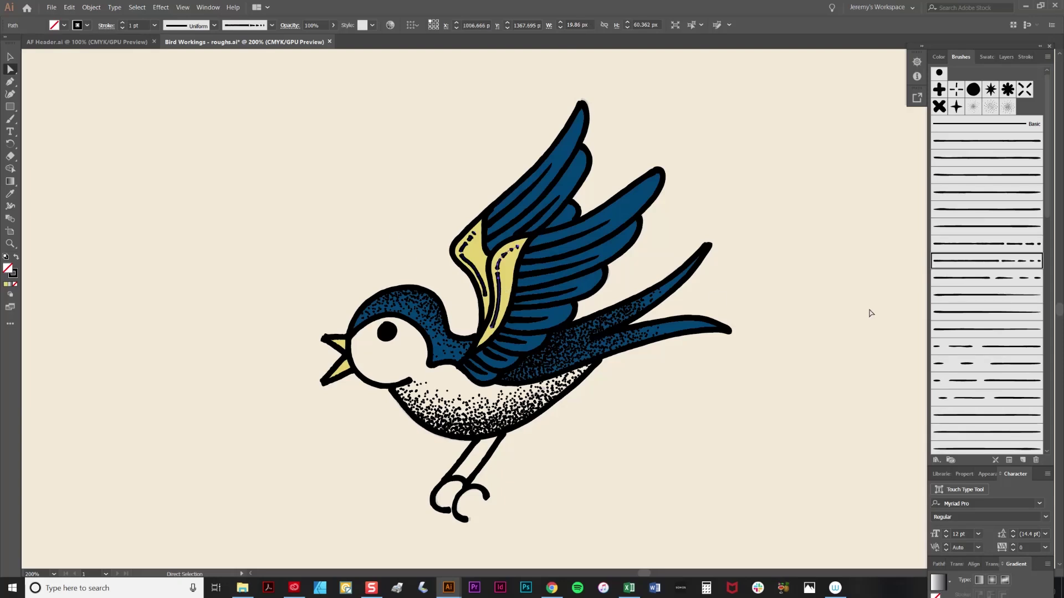
left_click(998, 279)
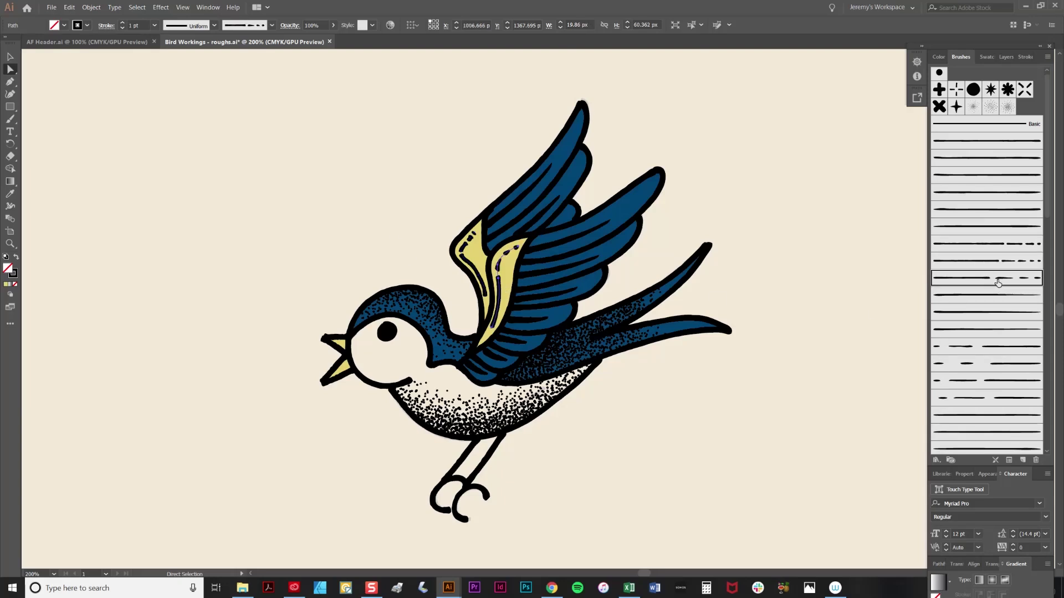
left_click(811, 353)
- Fine-tune the anchor points of both yellow-patch detail strokes so their dashes follow the wing contours
left_click(471, 269)
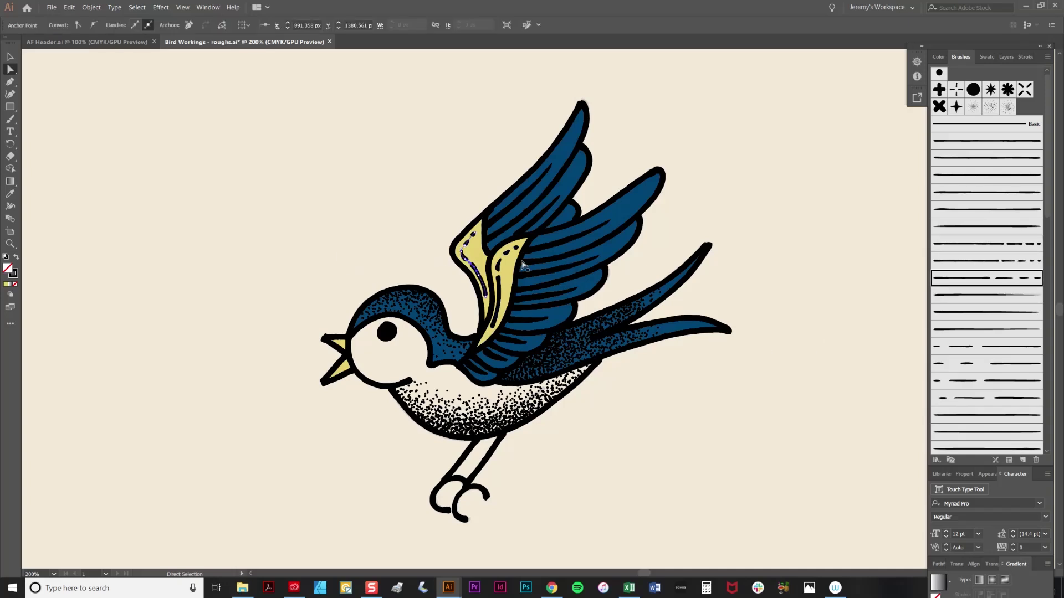
left_click(498, 266)
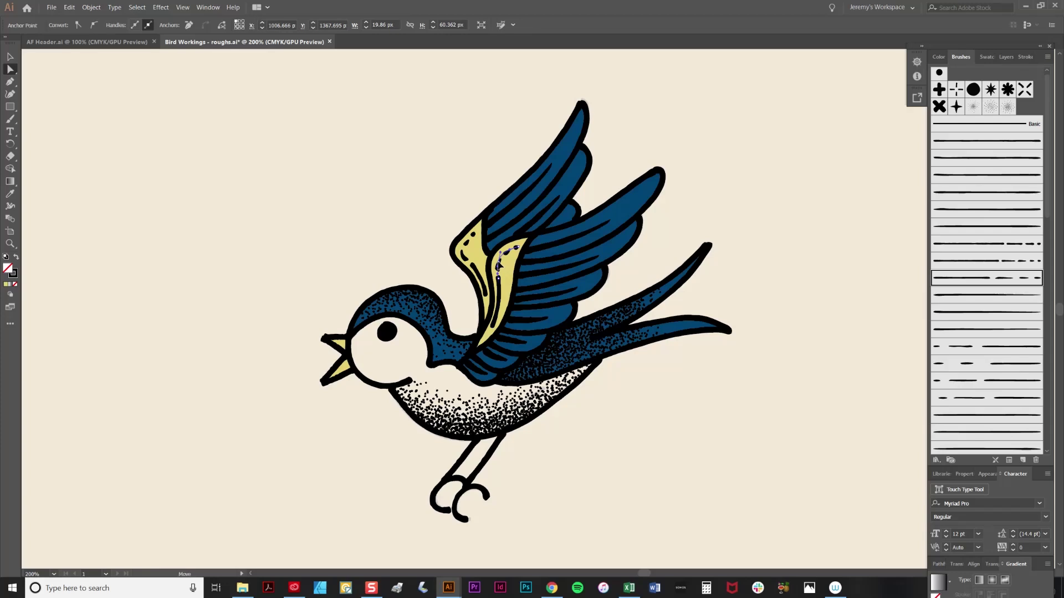
left_click(507, 249)
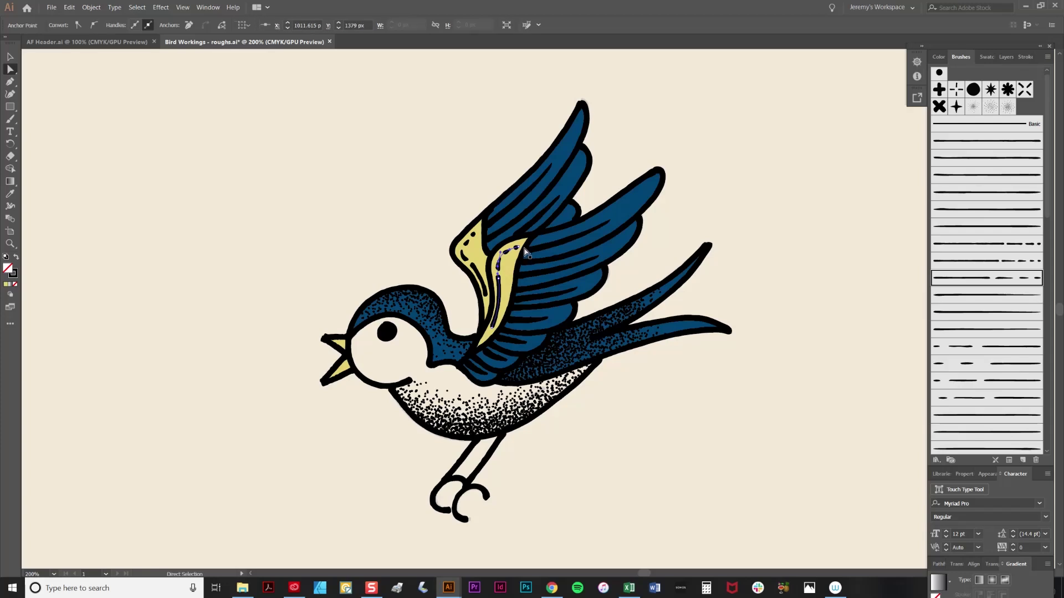
left_click(468, 253)
key("n")
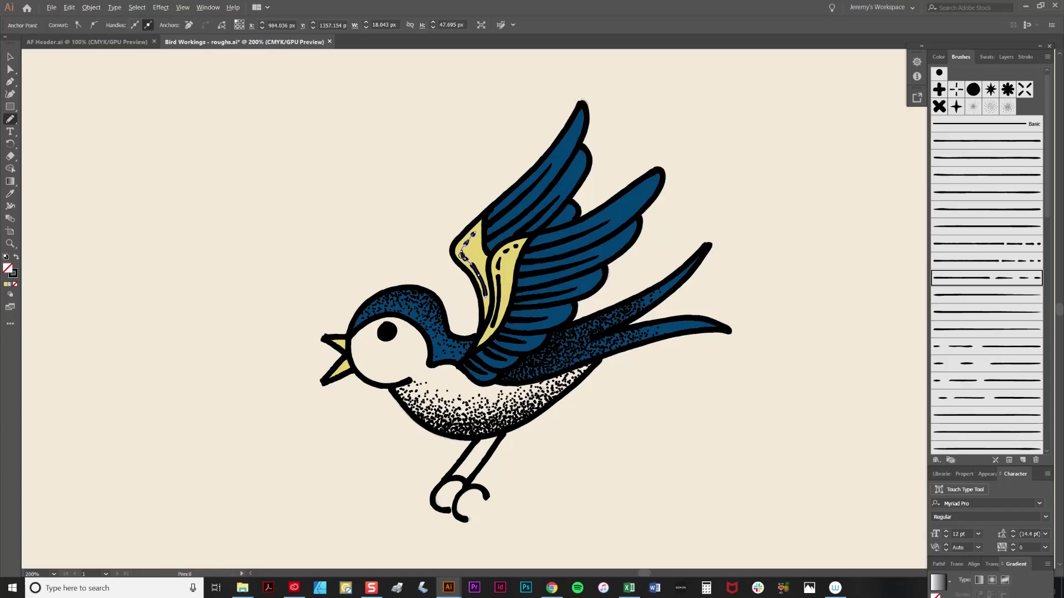
key("a")
left_click(464, 256)
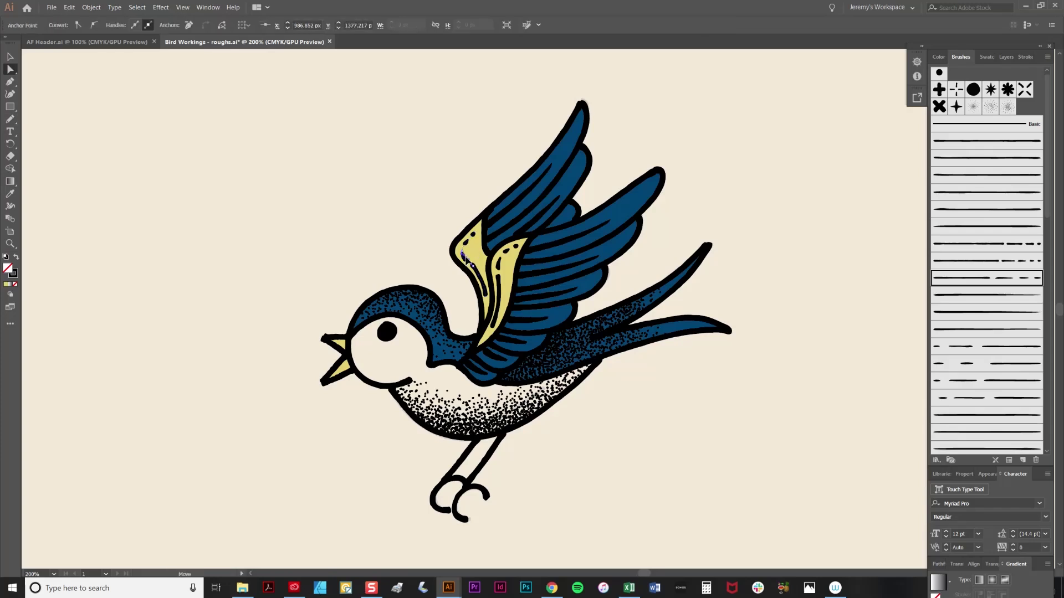
left_click_drag(465, 256, 461, 253)
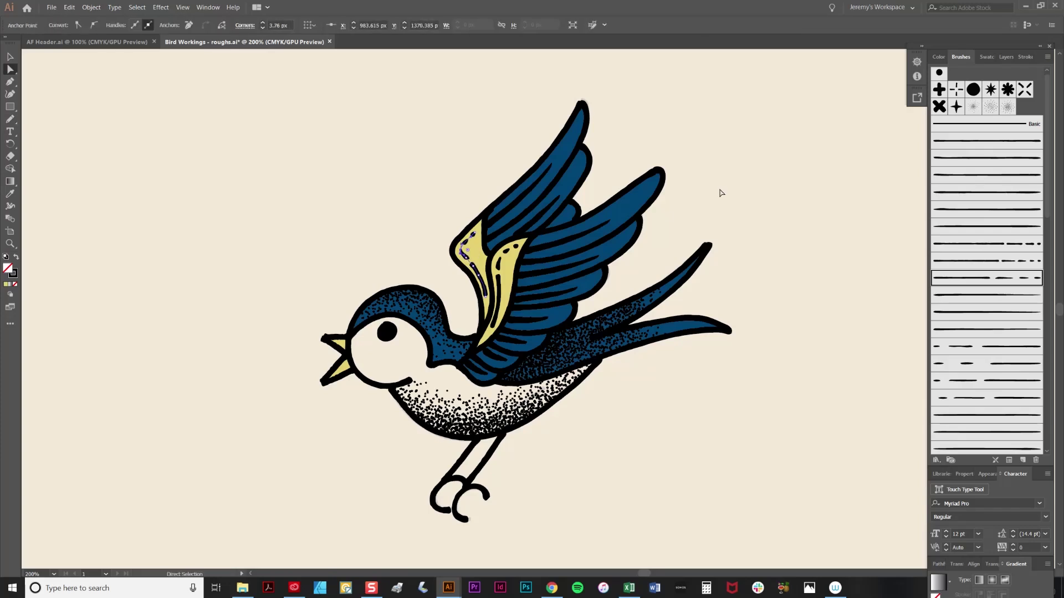
left_click(721, 192)
left_click(495, 330)
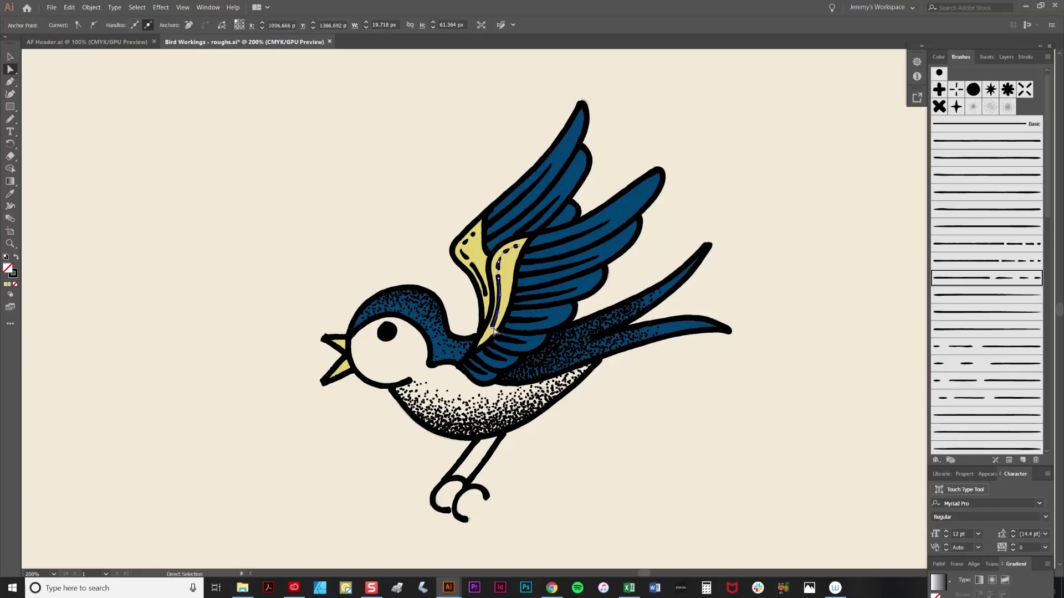
key("Delete")
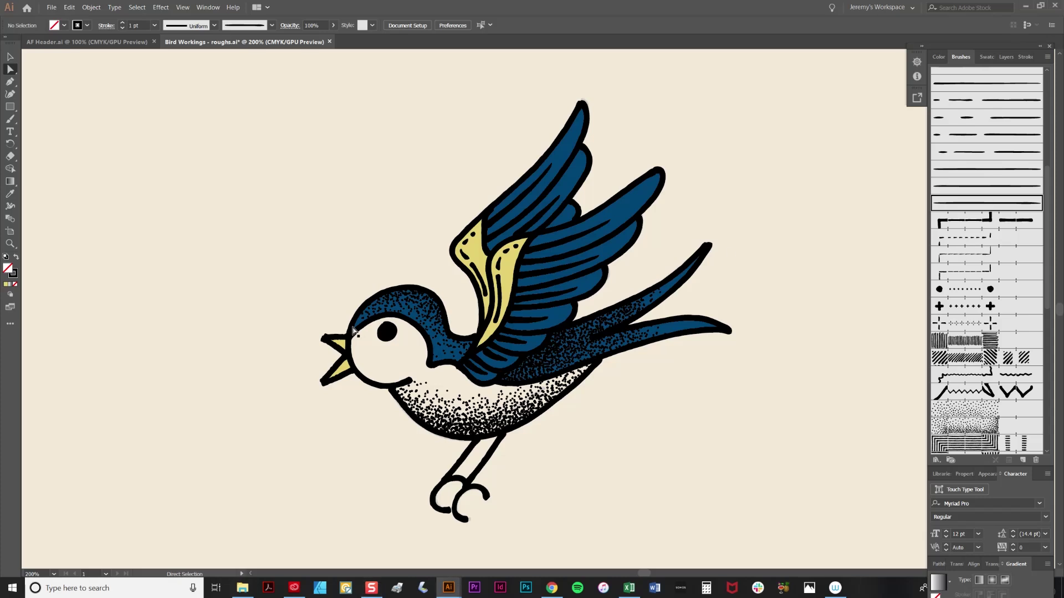
- Paint a short curved eyebrow stroke over the bird's eye with a solid fineliner brush
left_click(13, 120)
left_click_drag(398, 323, 405, 327)
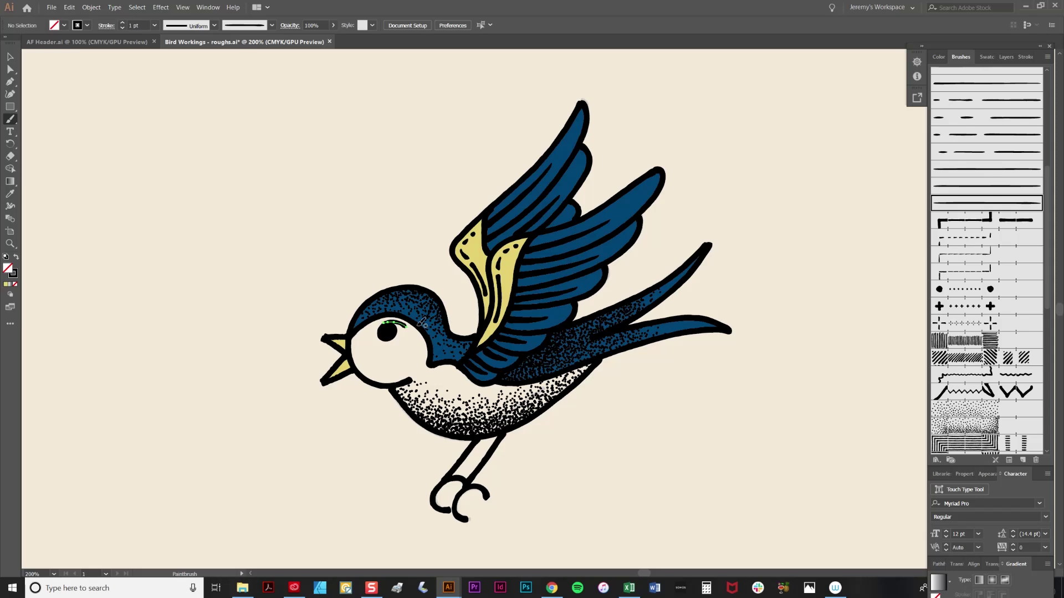
key("a")
left_click(420, 282)
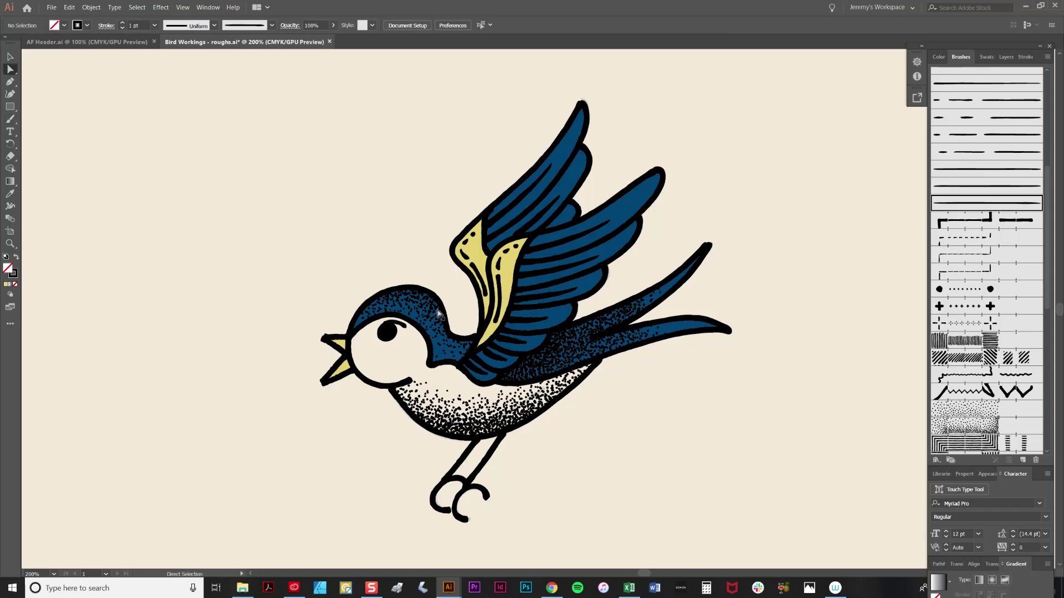
left_click(399, 326)
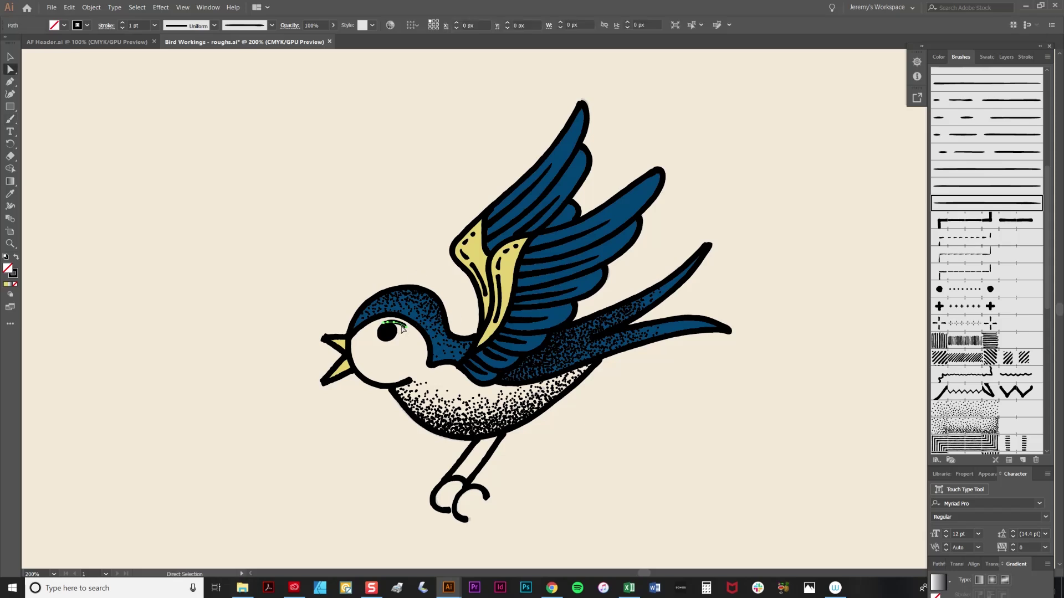
left_click(319, 311)
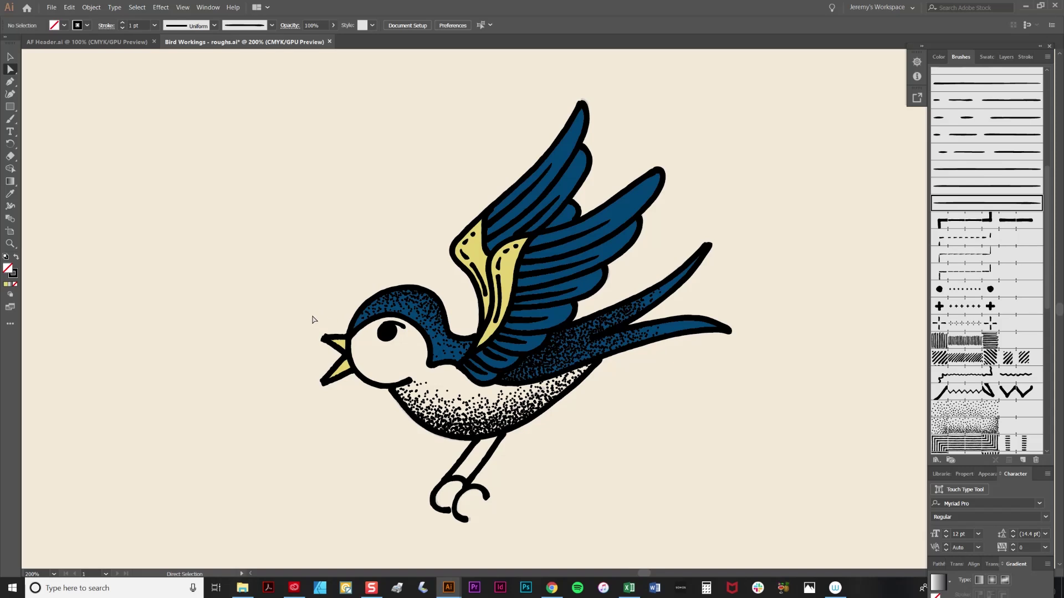